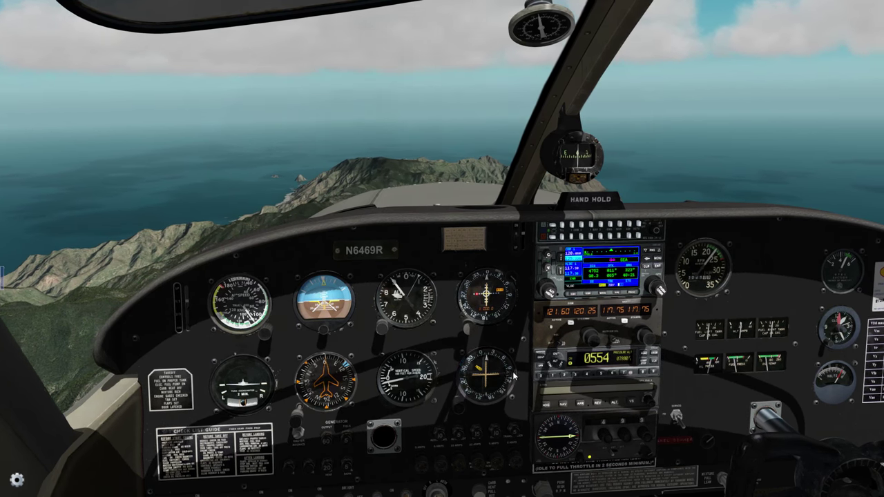
# - Pan the cockpit view to look out the right window at the wing
pyautogui.moveTo(514, 375); pyautogui.dragTo(685, 372)
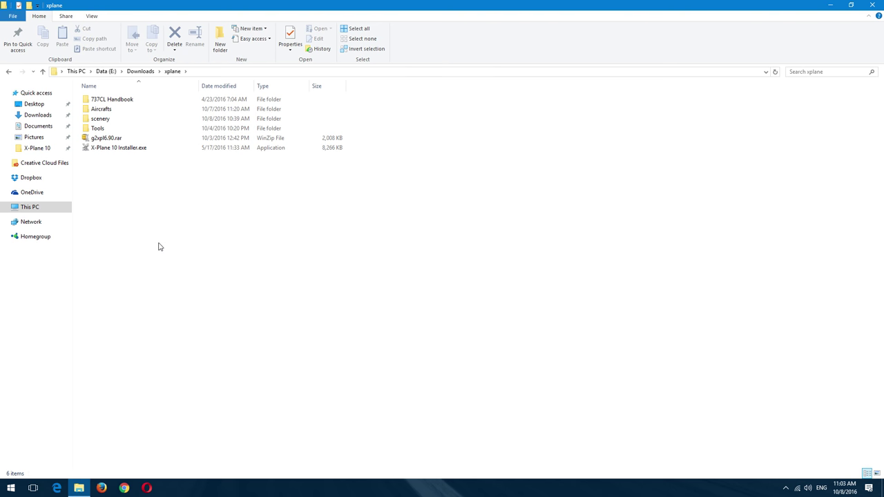
# - Extract g2xpl6.90.rar into its own g2xpl6.90 folder and open it
pyautogui.rightClick(107, 140)
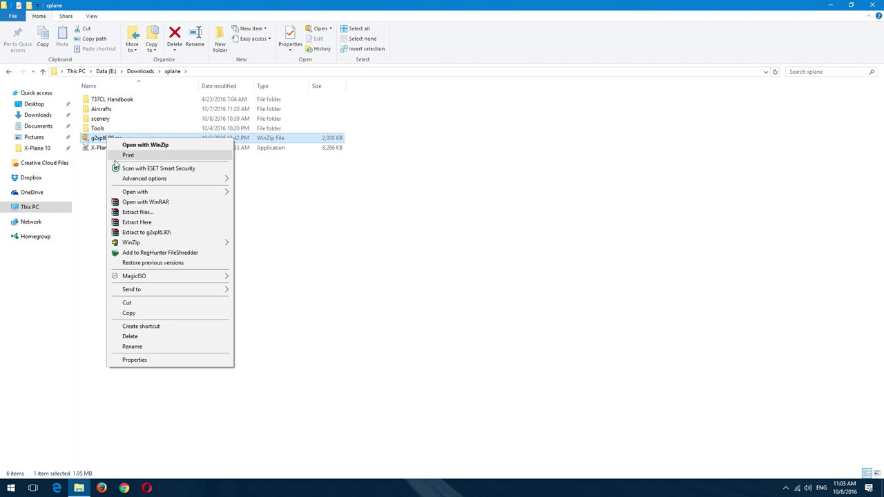
pyautogui.click(119, 233)
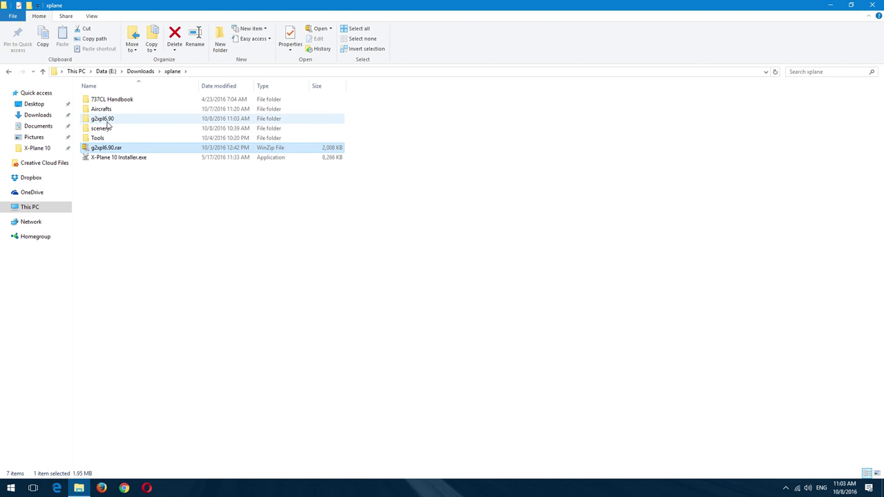
pyautogui.doubleClick(107, 123)
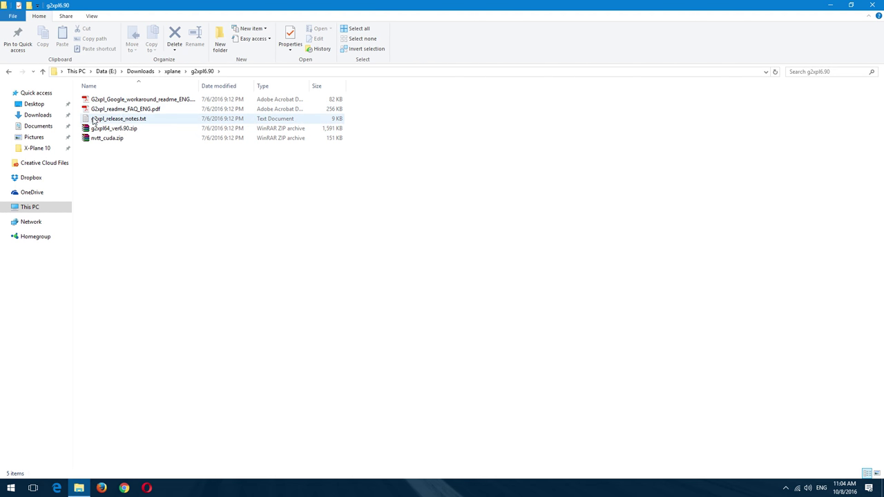
# - Delete the two readme PDFs and the release-notes txt file
pyautogui.moveTo(365, 122); pyautogui.dragTo(205, 103)
pyautogui.rightClick(204, 103)
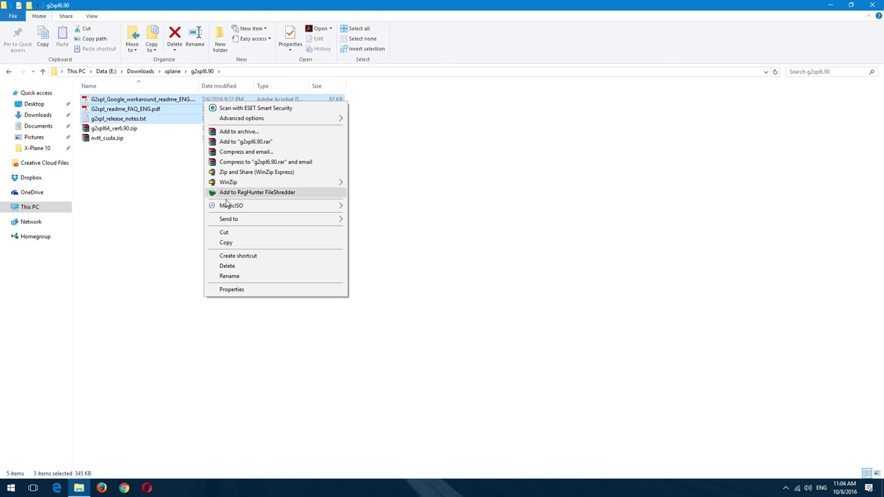
pyautogui.click(226, 265)
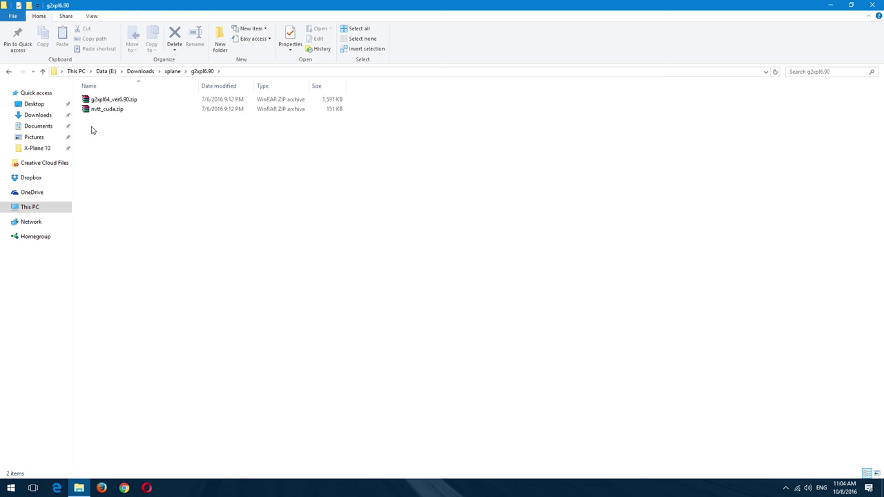
pyautogui.moveTo(96, 106)
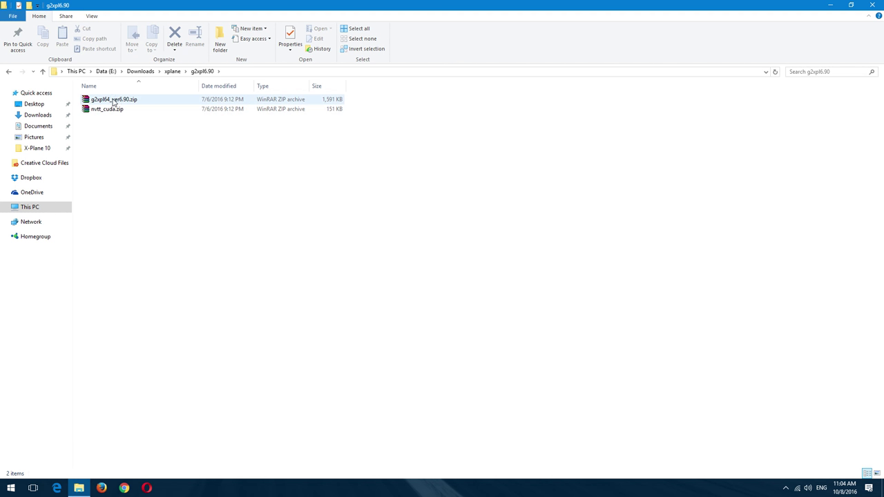
# - Extract g2xpl64_ver6.90.zip and rename the resulting folder to G2XPL
pyautogui.rightClick(114, 100)
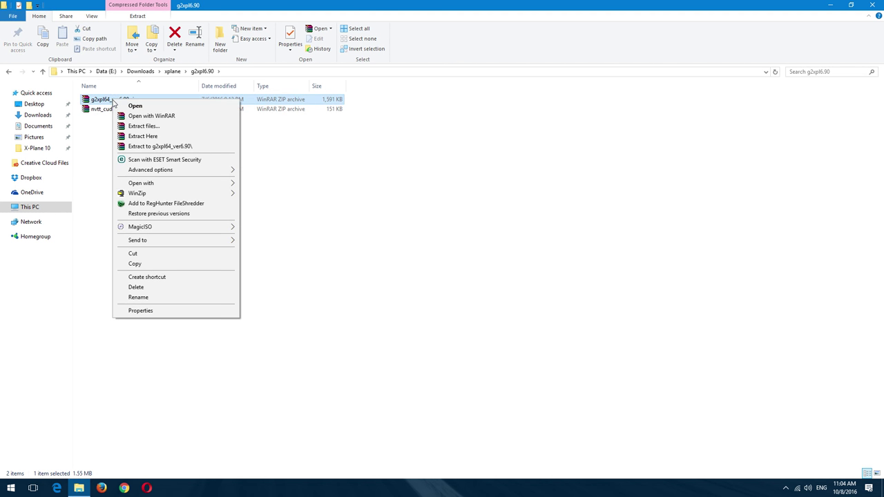
pyautogui.click(127, 146)
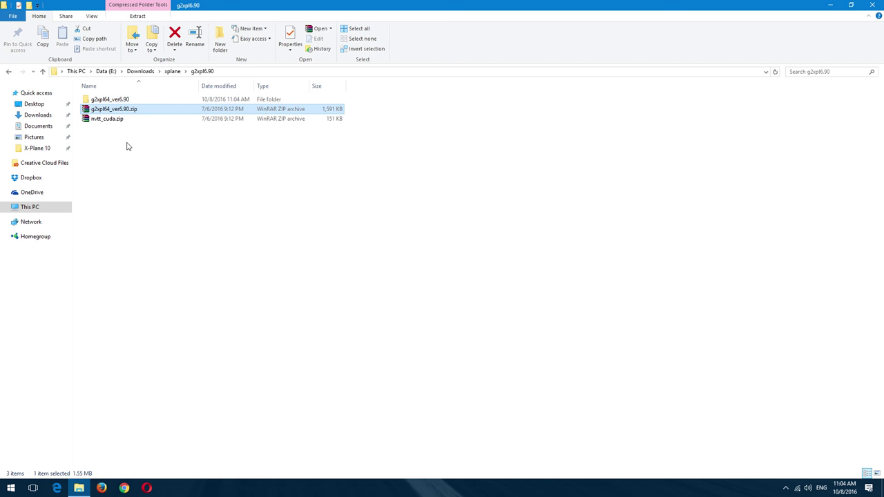
pyautogui.click(109, 101)
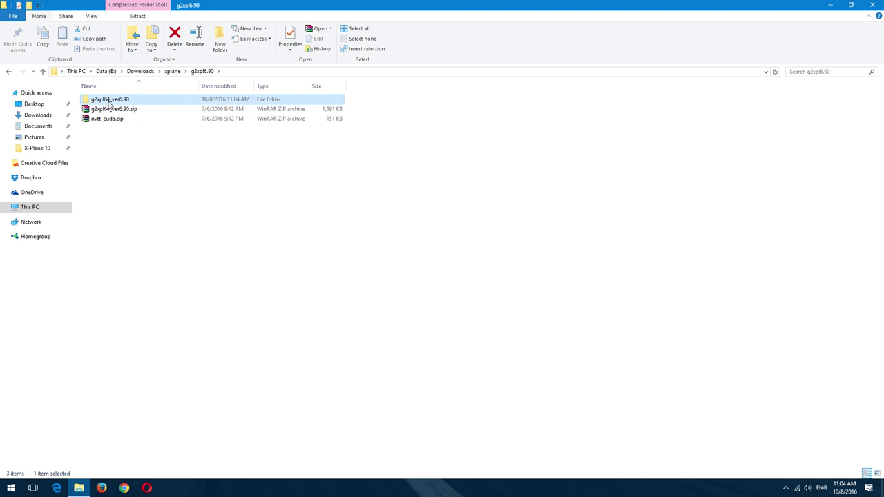
pyautogui.rightClick(109, 106)
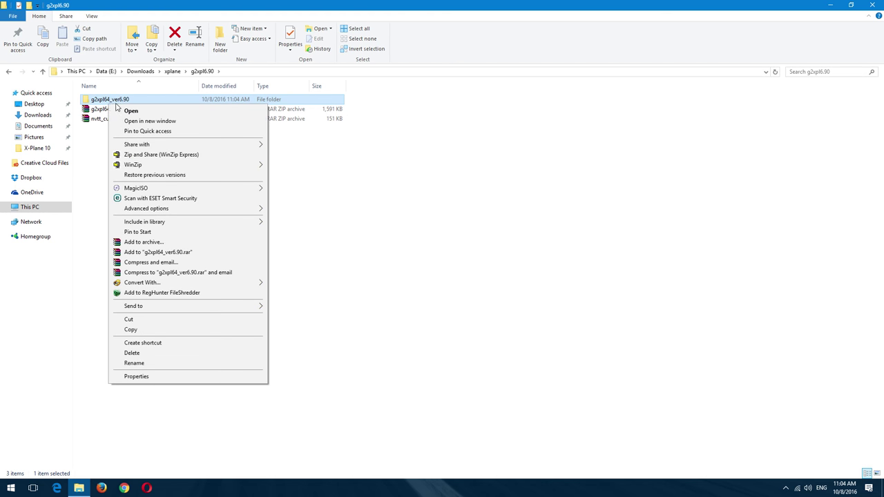
pyautogui.click(134, 363)
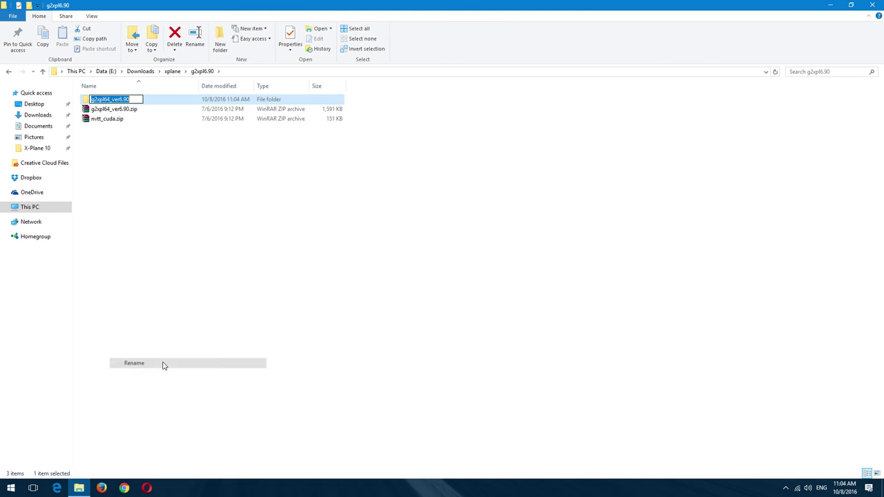
pyautogui.write('G')
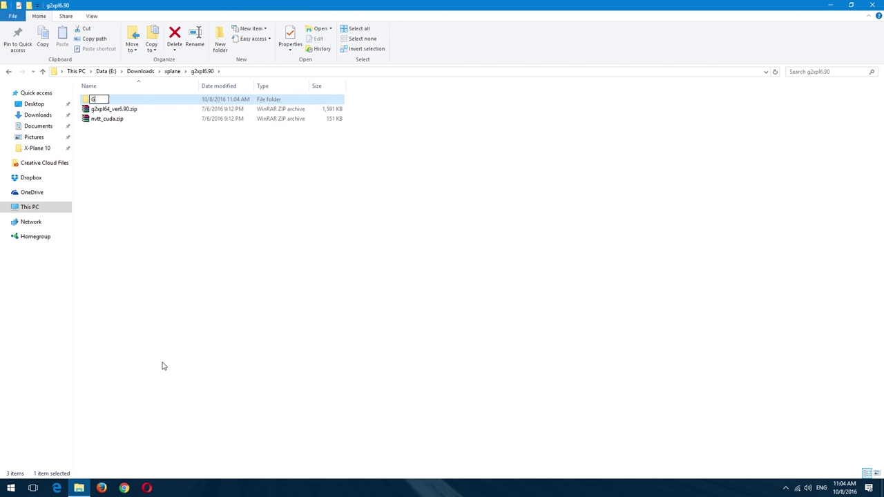
pyautogui.write('2XPL')
pyautogui.press('Return')
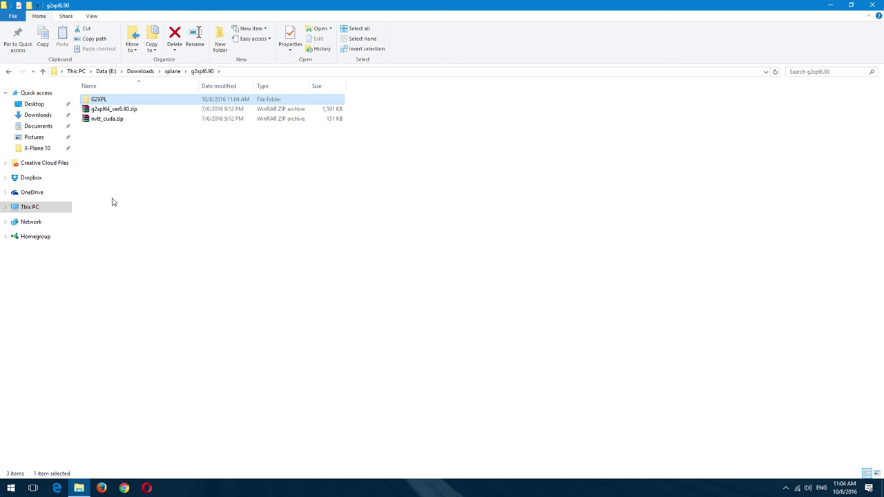
# - Extract nvtt_cuda.zip here and move nvtt.dll into G2XPL, replacing the old copy
pyautogui.rightClick(109, 121)
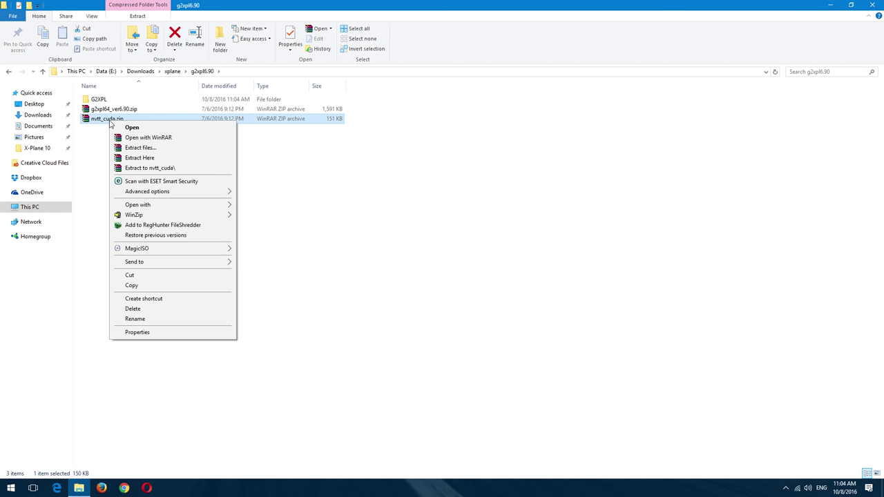
pyautogui.click(128, 160)
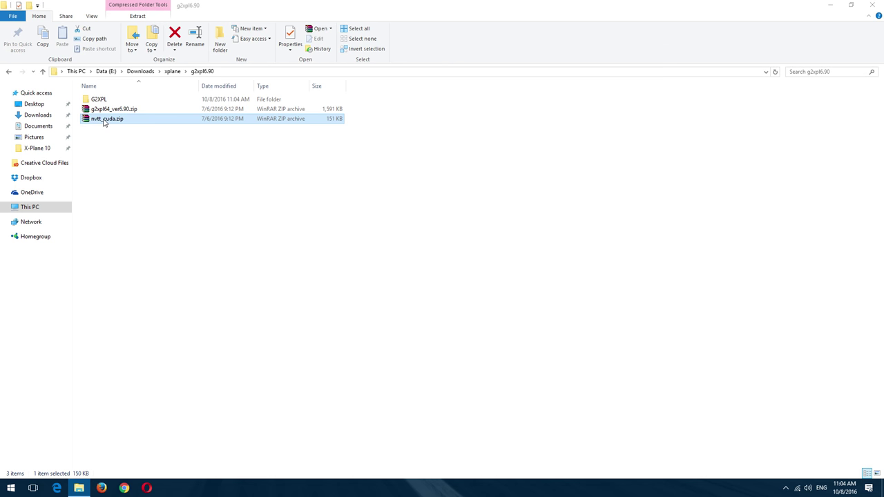
pyautogui.moveTo(100, 120); pyautogui.dragTo(120, 99)
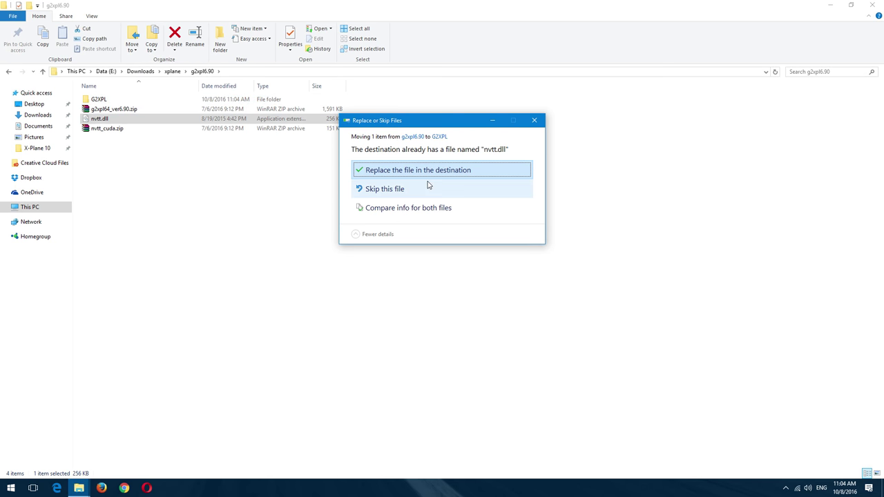
pyautogui.click(443, 171)
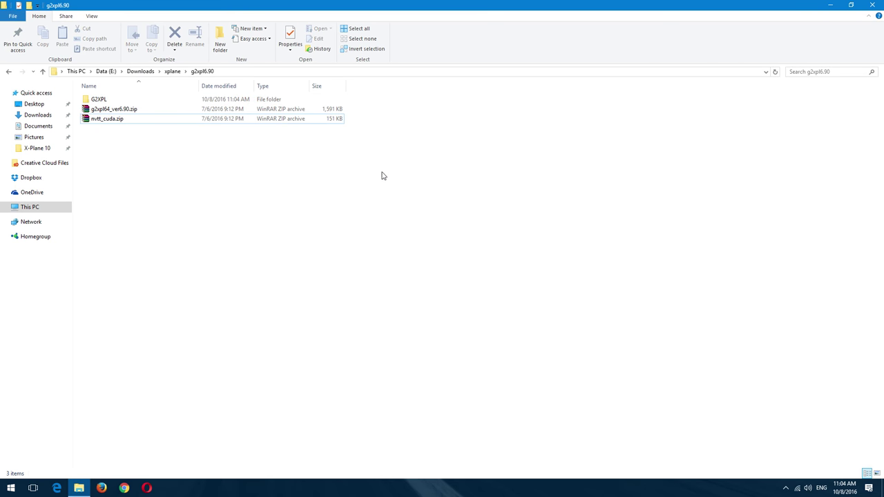
# - Delete both zip archives and open the G2XPL folder
pyautogui.moveTo(124, 140); pyautogui.dragTo(92, 109)
pyautogui.rightClick(92, 108)
pyautogui.click(152, 329)
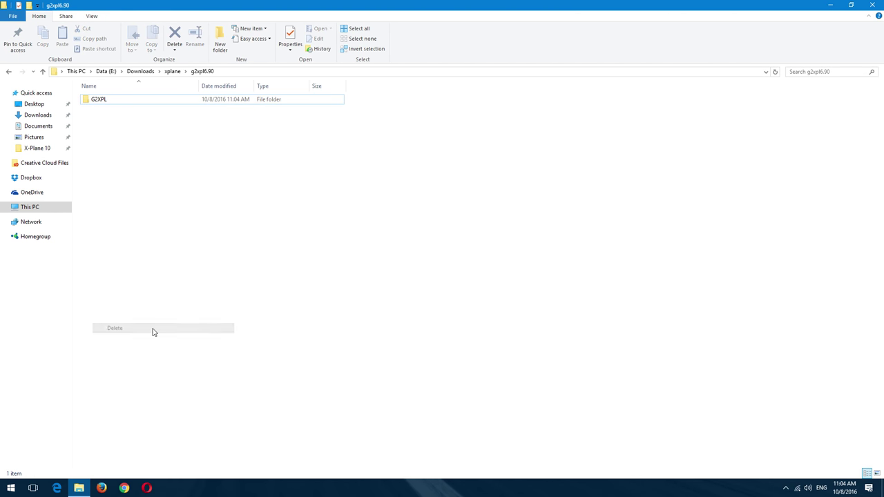
pyautogui.click(96, 102)
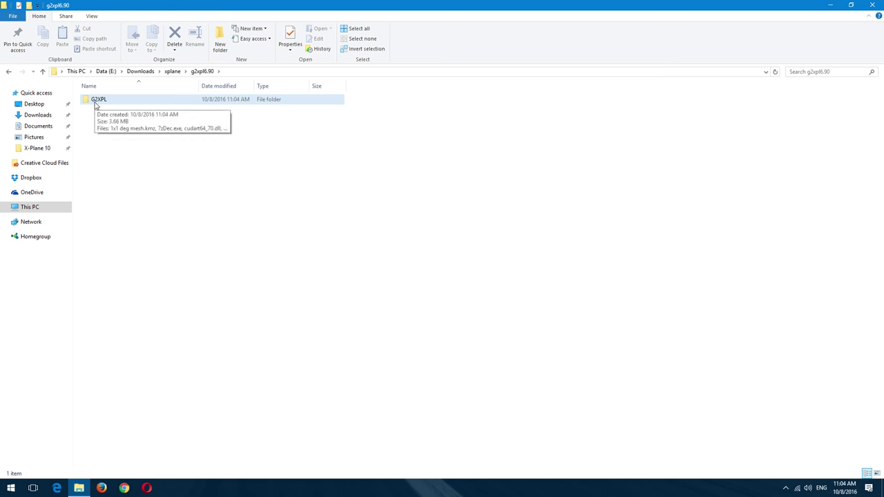
pyautogui.doubleClick(96, 102)
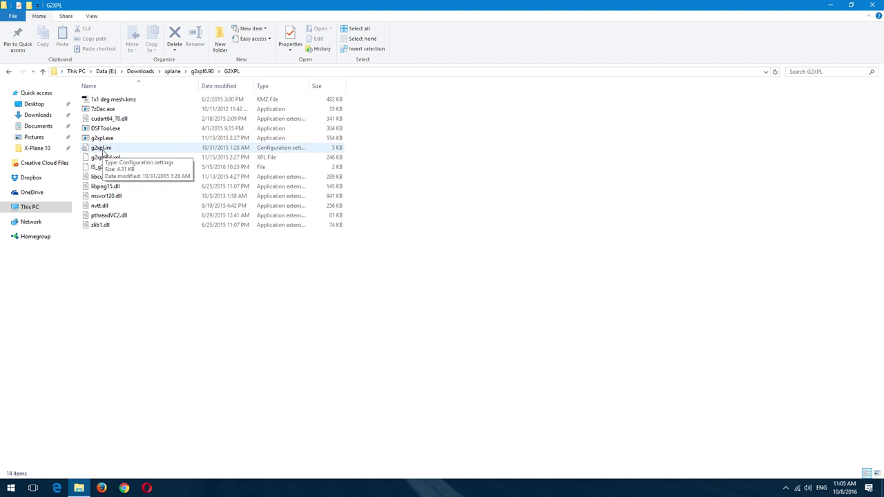
# - Open g2xpl.ini and copy the C:\X-Plane 10 folder path from Explorer's address bar
pyautogui.doubleClick(102, 149)
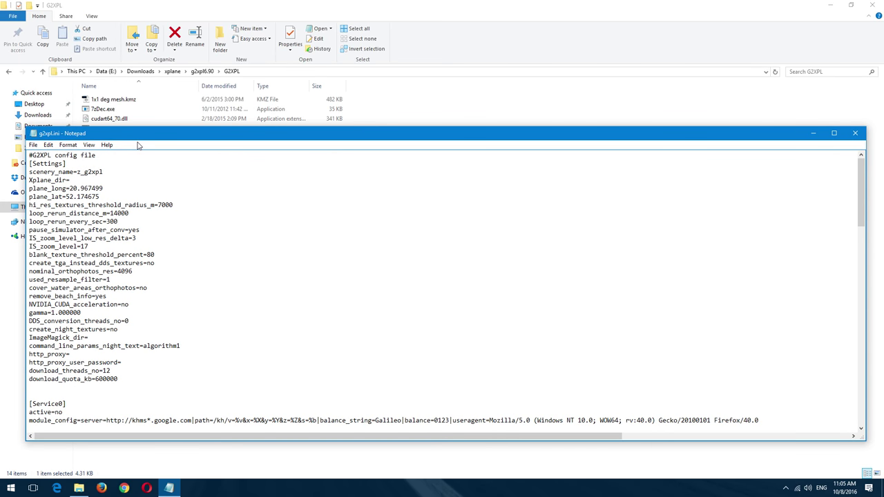
pyautogui.moveTo(154, 139); pyautogui.dragTo(155, 94)
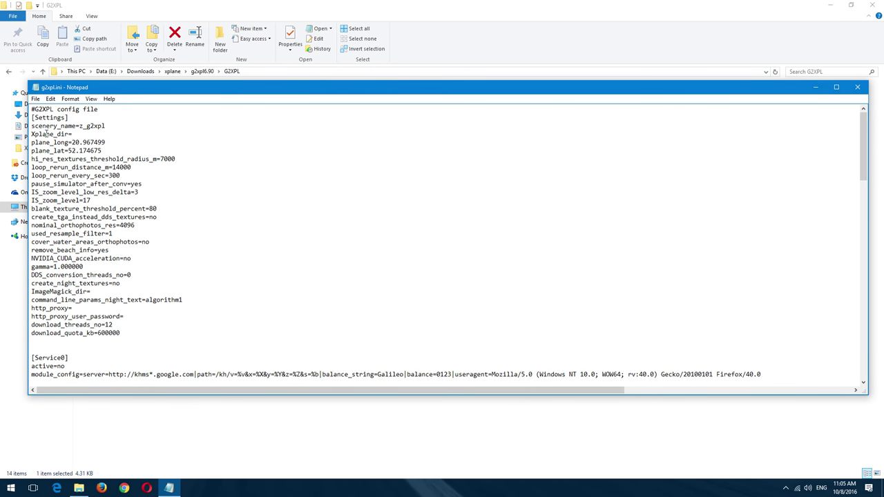
pyautogui.moveTo(149, 89); pyautogui.dragTo(155, 153)
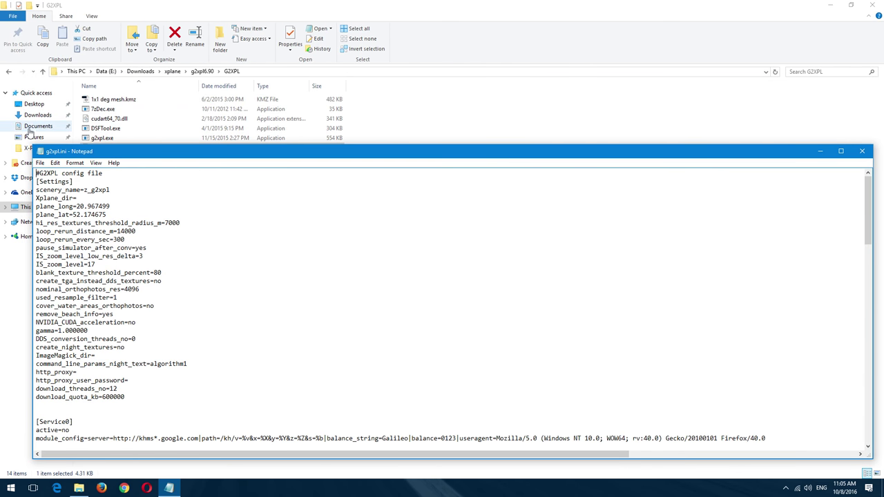
pyautogui.click(20, 207)
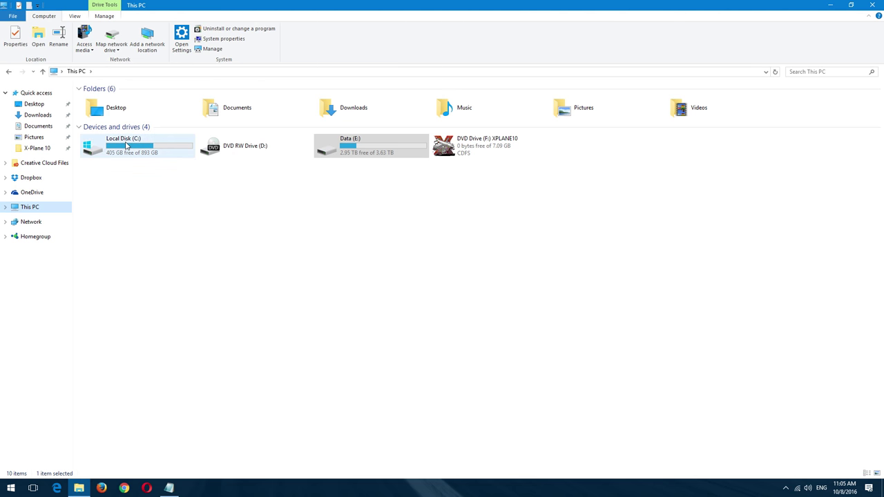
pyautogui.doubleClick(145, 147)
pyautogui.doubleClick(121, 292)
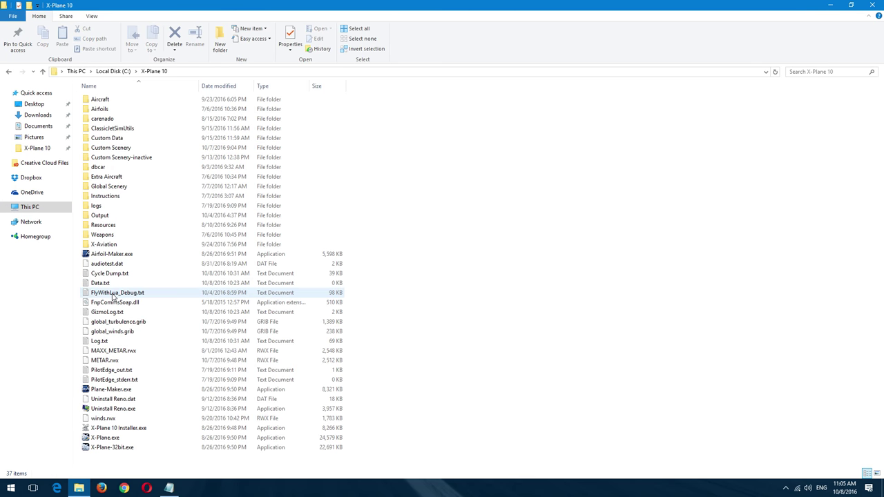
pyautogui.click(182, 72)
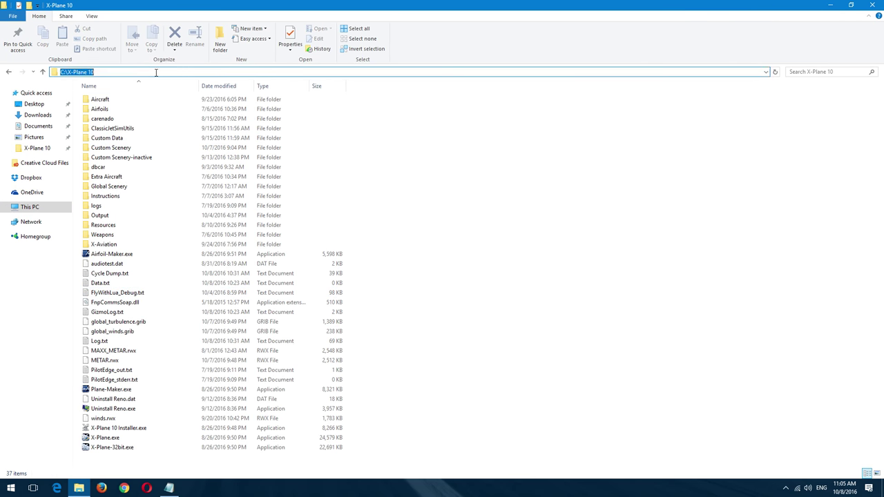
pyautogui.click(125, 71)
pyautogui.moveTo(107, 72); pyautogui.dragTo(38, 71)
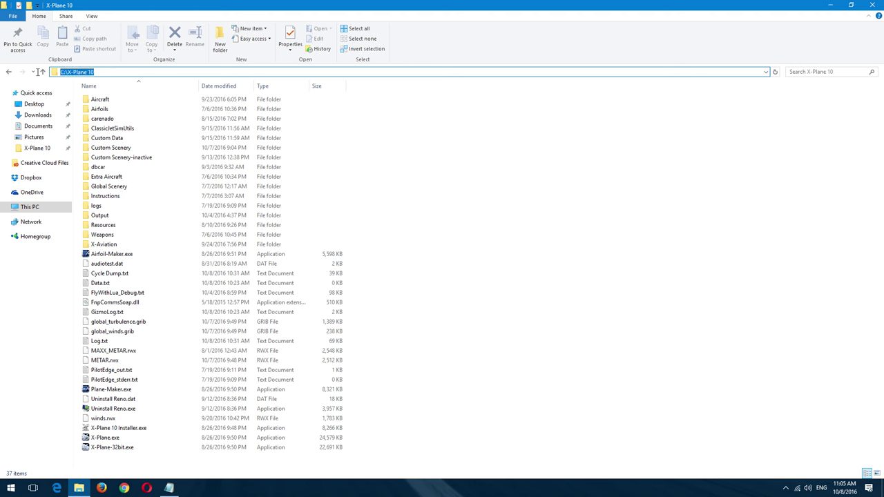
pyautogui.rightClick(81, 70)
pyautogui.click(109, 101)
# - Paste C:\X-Plane 10 after Xplane_dir= in g2xpl.ini
pyautogui.click(170, 488)
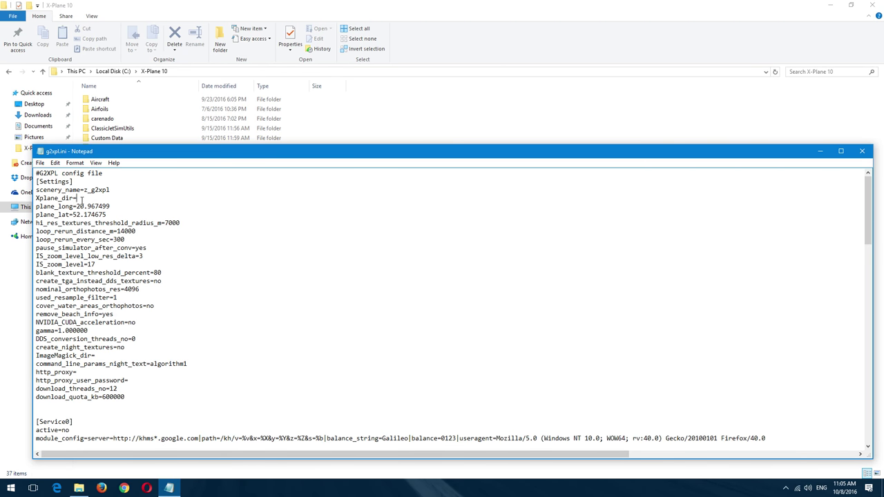
pyautogui.rightClick(82, 199)
pyautogui.click(103, 239)
pyautogui.moveTo(138, 198); pyautogui.dragTo(22, 201)
pyautogui.click(171, 242)
# - Change NVIDIA_CUDA_acceleration to yes, then save and close g2xpl.ini
pyautogui.doubleClick(134, 322)
pyautogui.write('yes')
pyautogui.click(40, 163)
pyautogui.click(44, 196)
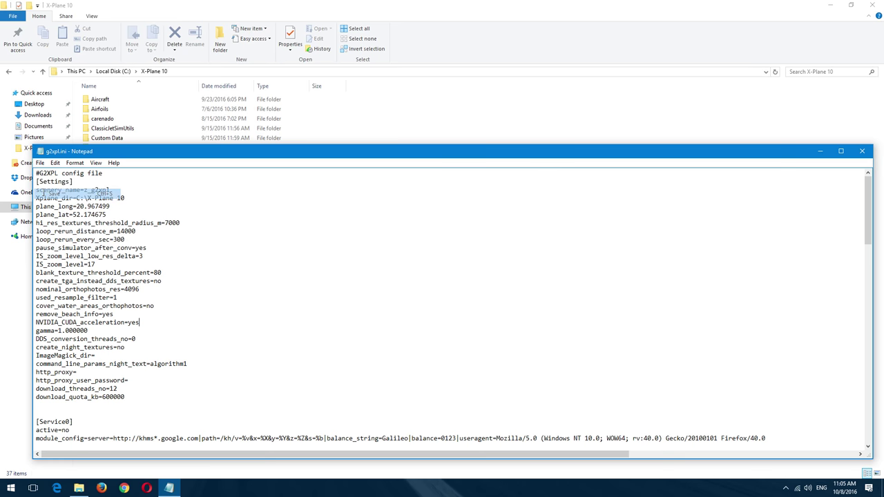
pyautogui.click(861, 150)
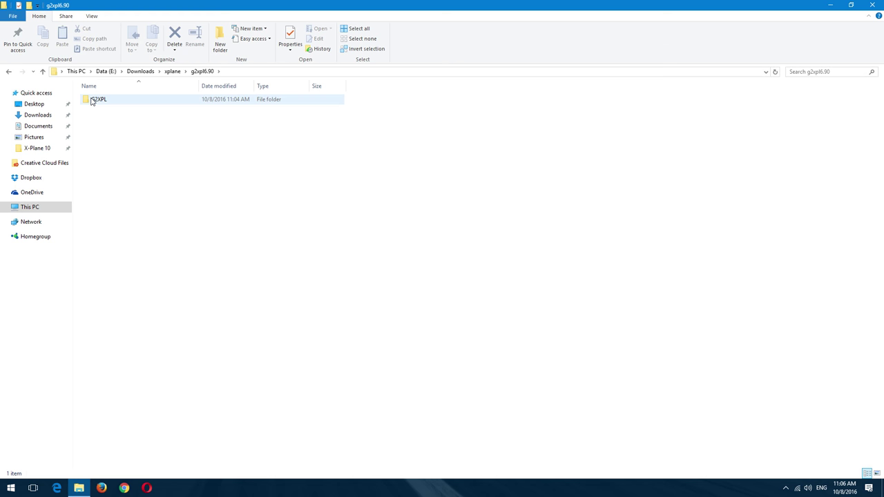
# - Copy g2xpl_64.xpl from the downloaded G2XPL folder
pyautogui.doubleClick(92, 101)
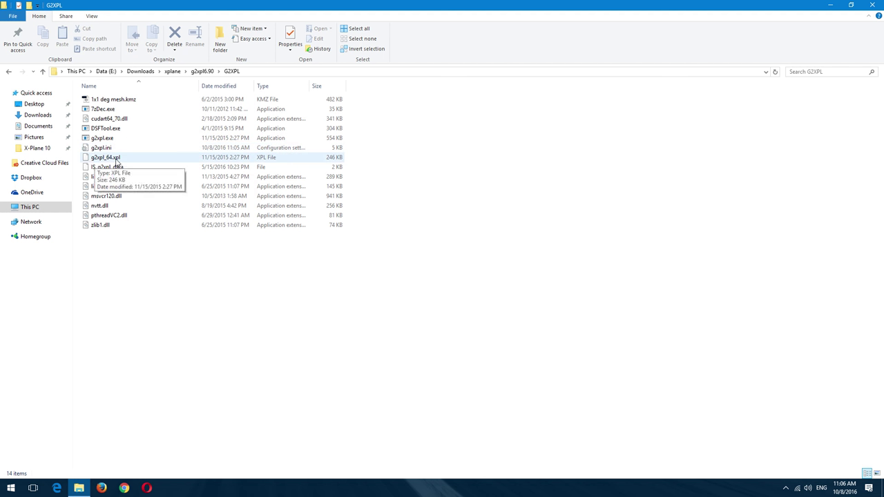
pyautogui.click(117, 162)
pyautogui.rightClick(118, 161)
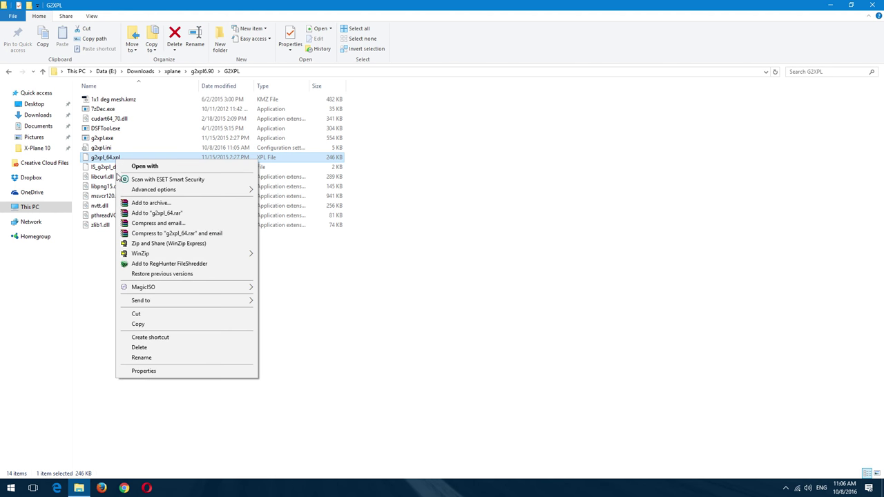
pyautogui.click(146, 326)
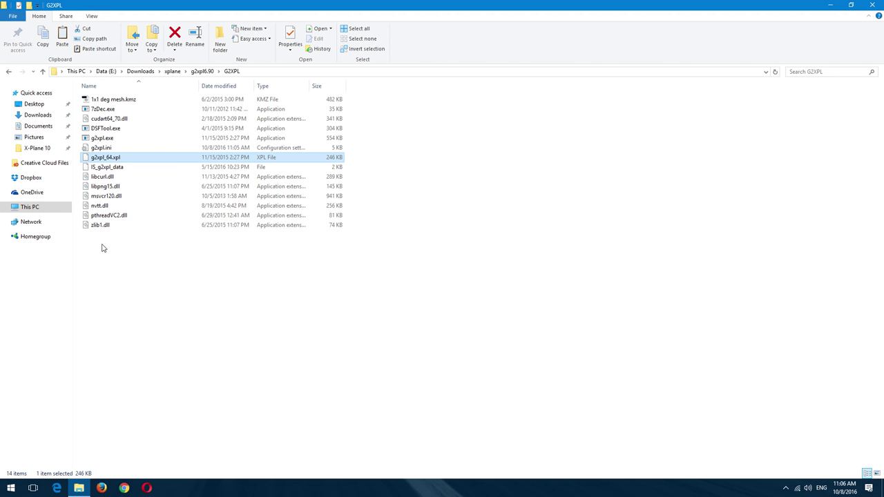
# - Go to X-Plane 10 > Resources > plugins and select the existing g2xpl_64.xpl
pyautogui.click(38, 148)
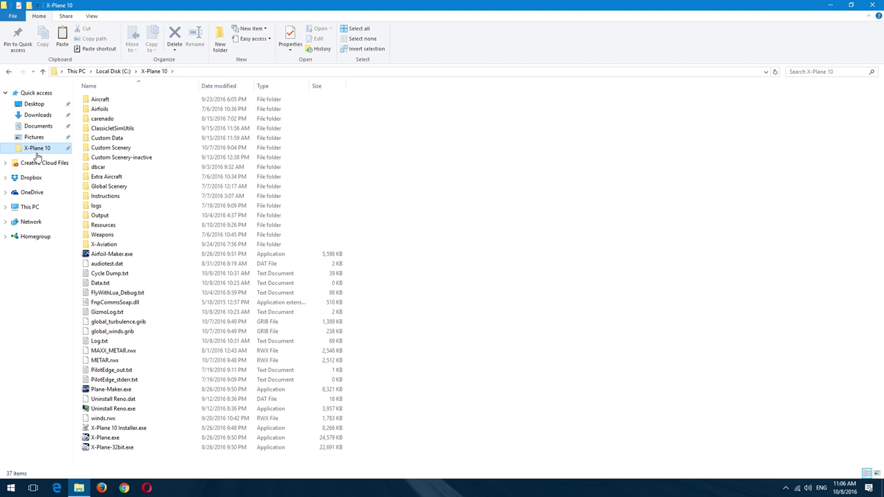
pyautogui.doubleClick(102, 226)
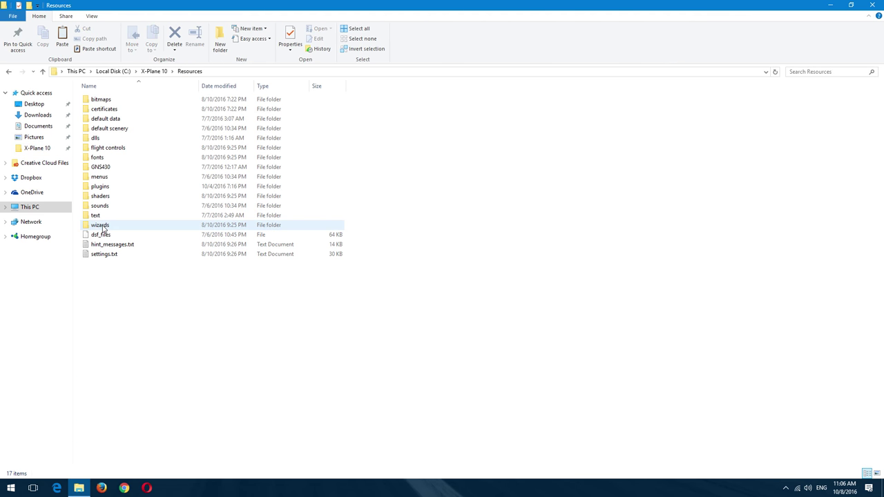
pyautogui.doubleClick(100, 187)
pyautogui.rightClick(479, 218)
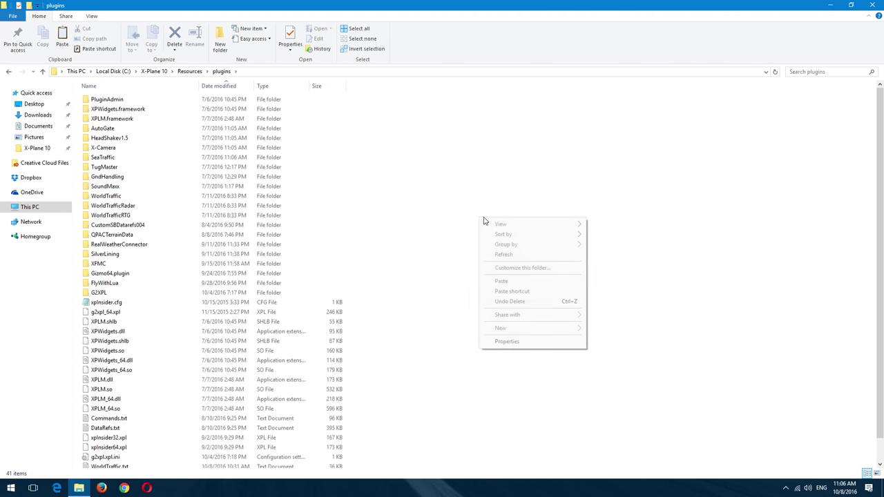
pyautogui.click(100, 314)
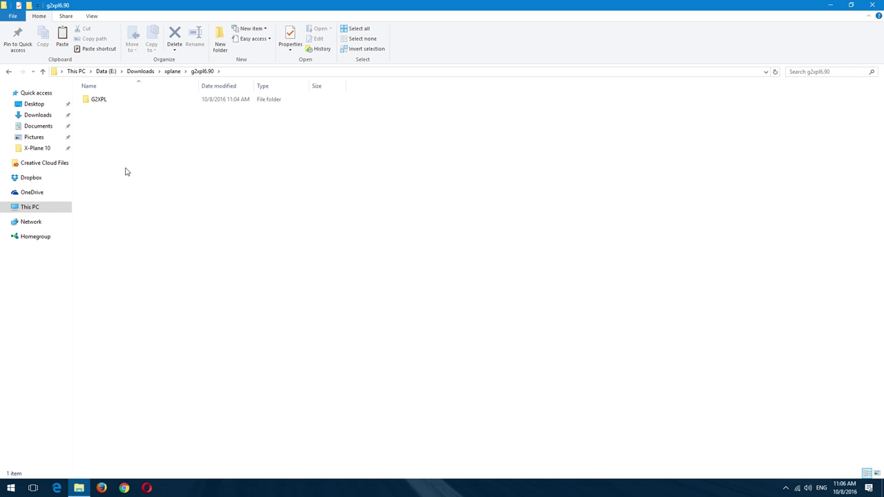
# - Copy the downloaded G2XPL folder
pyautogui.click(100, 105)
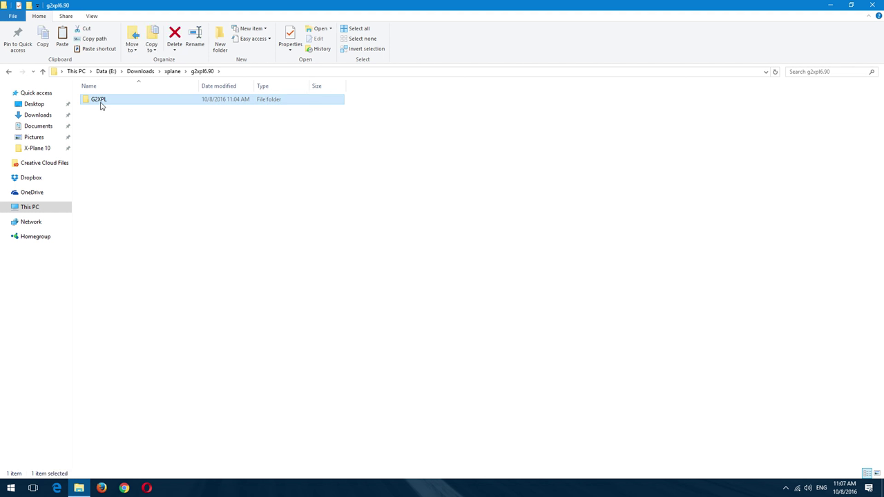
pyautogui.rightClick(100, 105)
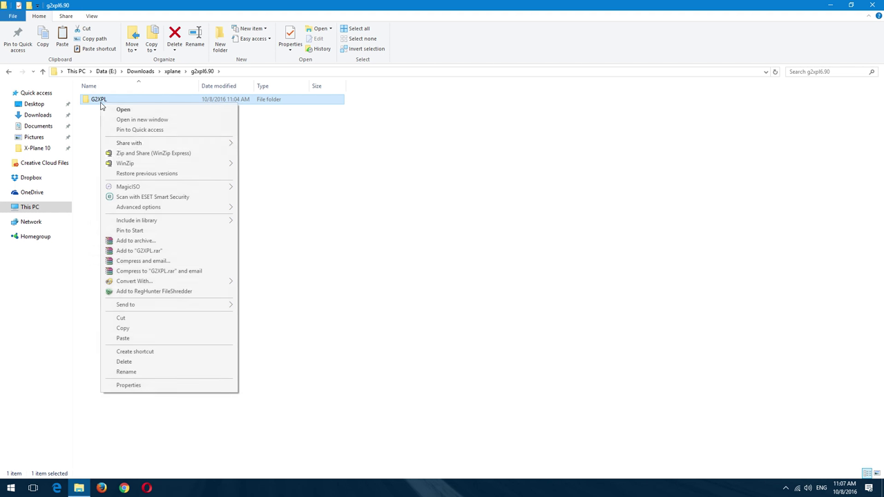
pyautogui.click(141, 328)
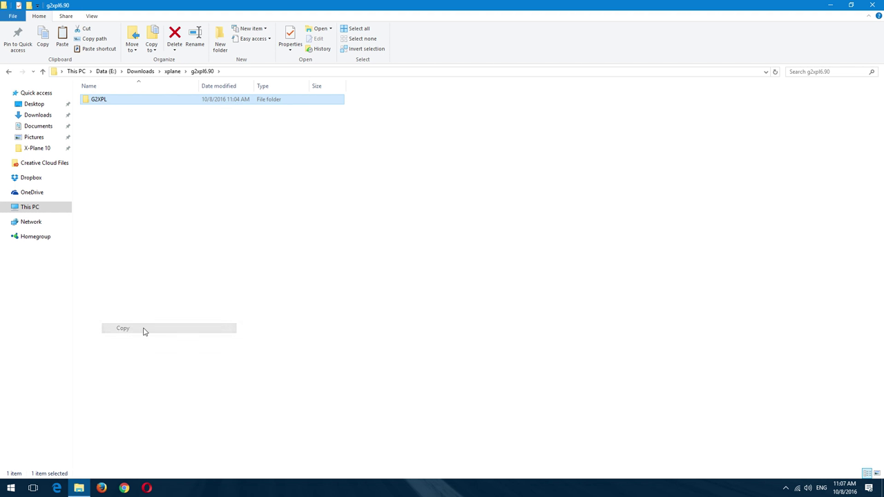
# - In X-Plane 10 > Resources > plugins, look inside the existing G2XPL folder and return
pyautogui.click(36, 149)
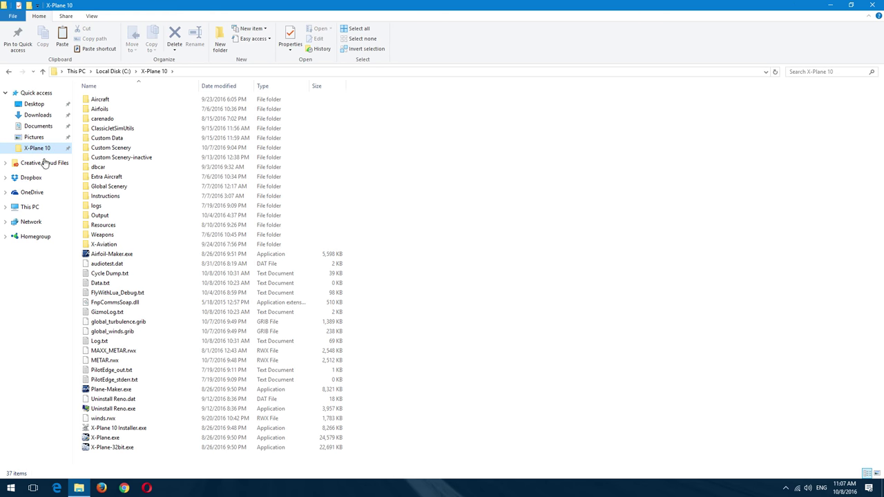
pyautogui.click(103, 226)
pyautogui.doubleClick(105, 228)
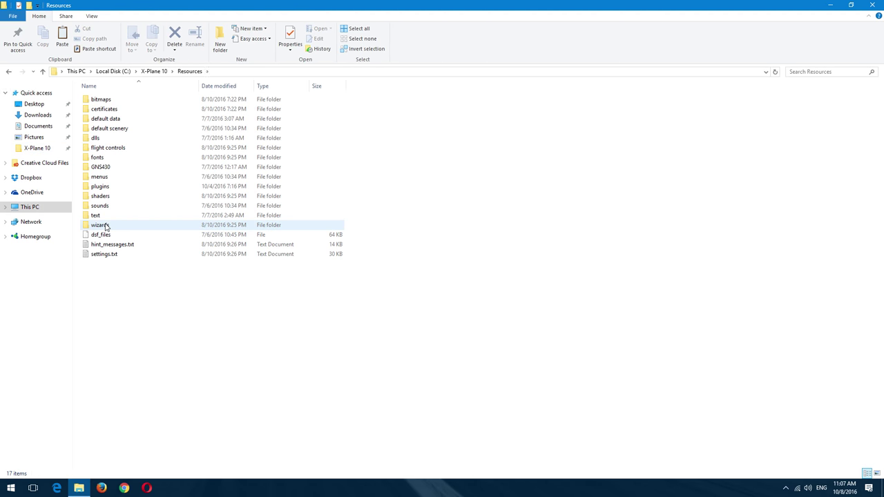
pyautogui.doubleClick(98, 187)
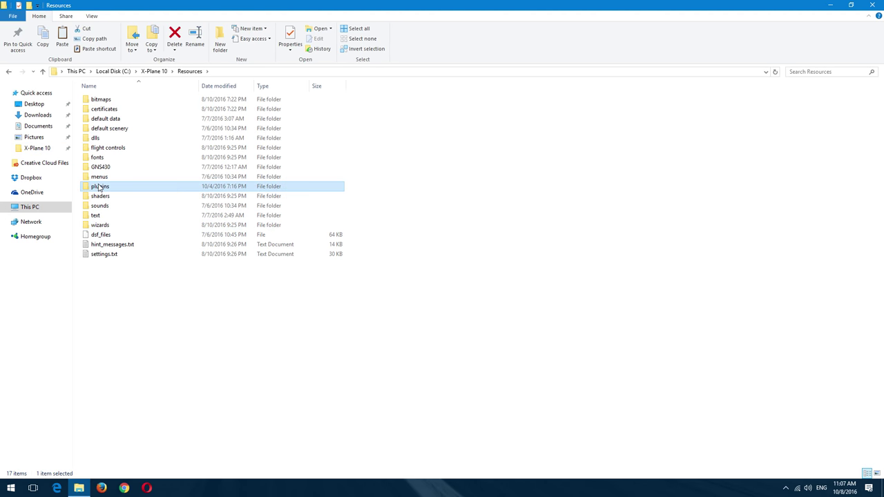
pyautogui.rightClick(441, 213)
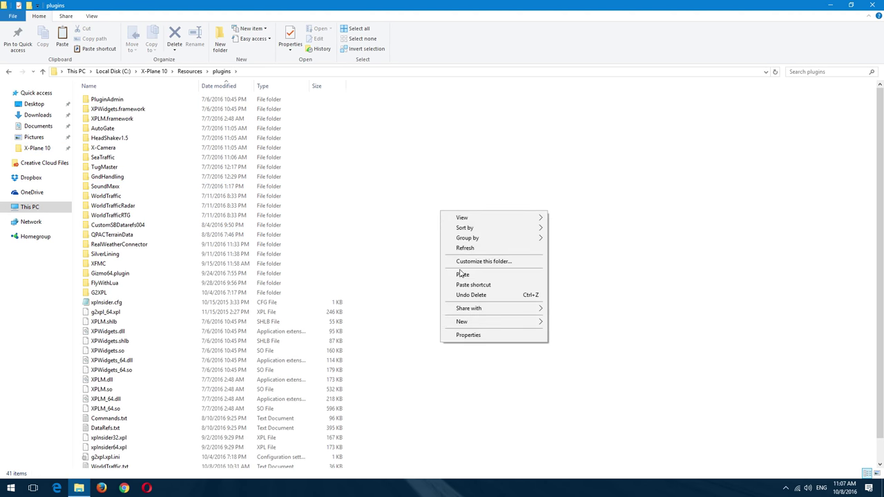
pyautogui.click(407, 260)
pyautogui.click(100, 294)
pyautogui.doubleClick(100, 294)
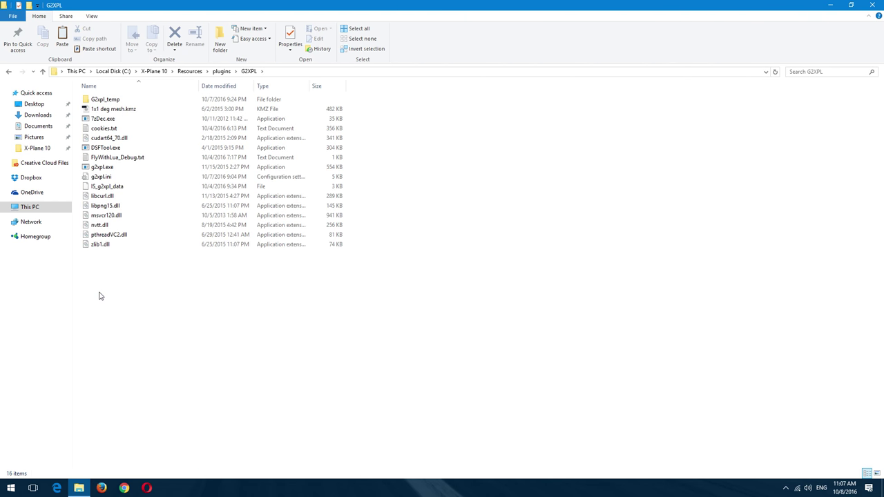
pyautogui.click(8, 72)
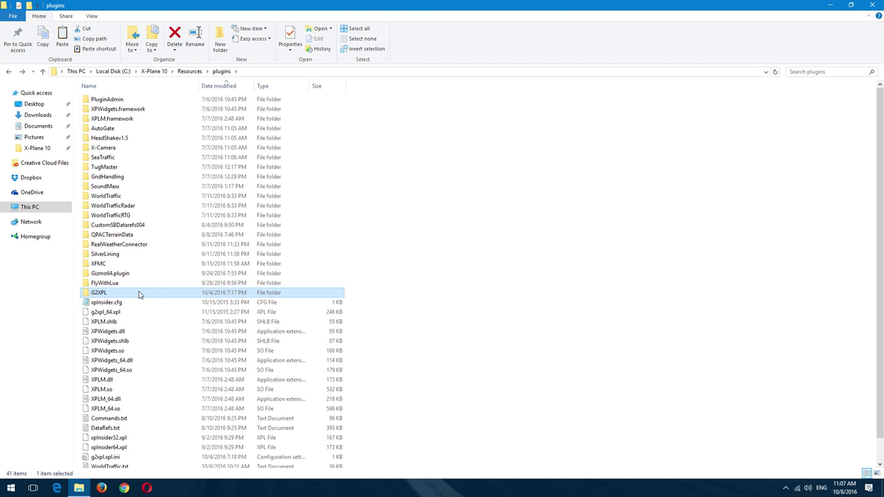
pyautogui.click(465, 302)
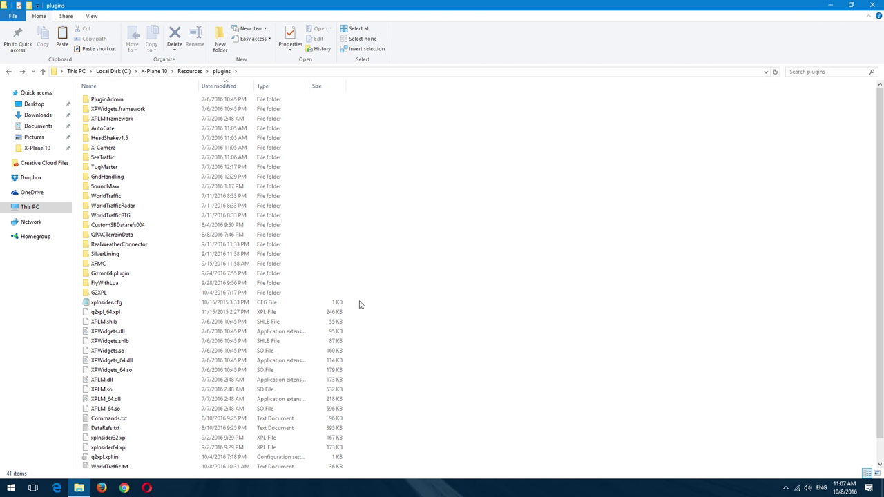
# - Review the Xplane_dir and CUDA lines in the plugin's g2xpl.ini, close it, and select g2xpl.exe
pyautogui.doubleClick(86, 293)
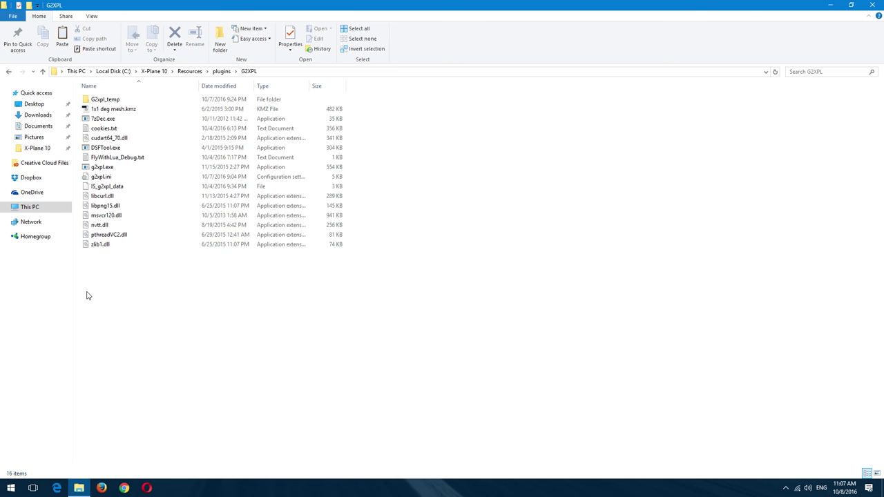
pyautogui.doubleClick(100, 177)
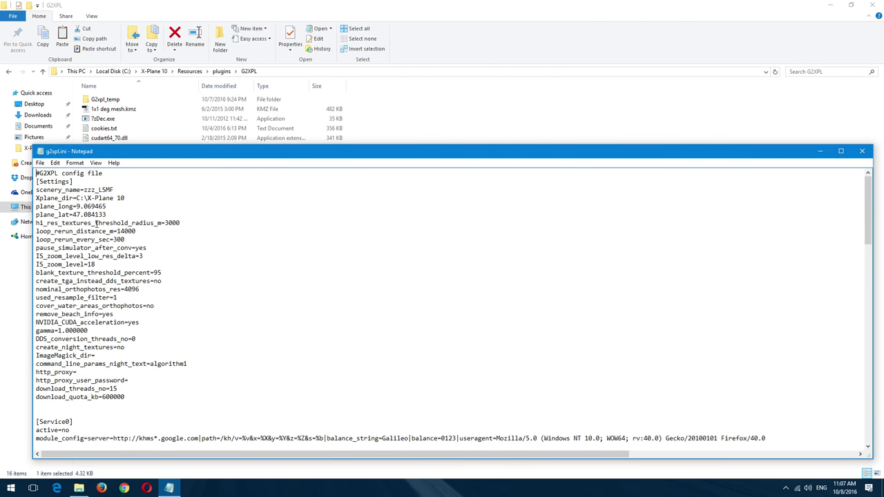
pyautogui.moveTo(125, 198); pyautogui.dragTo(27, 196)
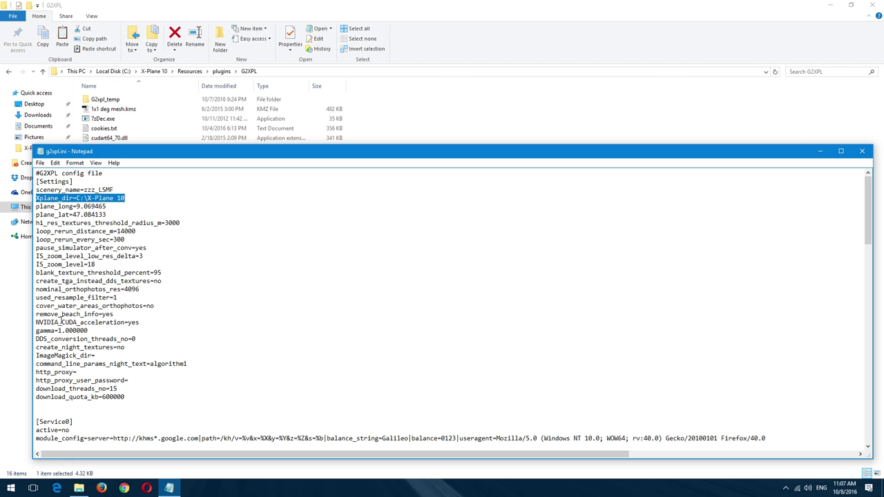
pyautogui.moveTo(141, 322); pyautogui.dragTo(30, 315)
pyautogui.click(140, 288)
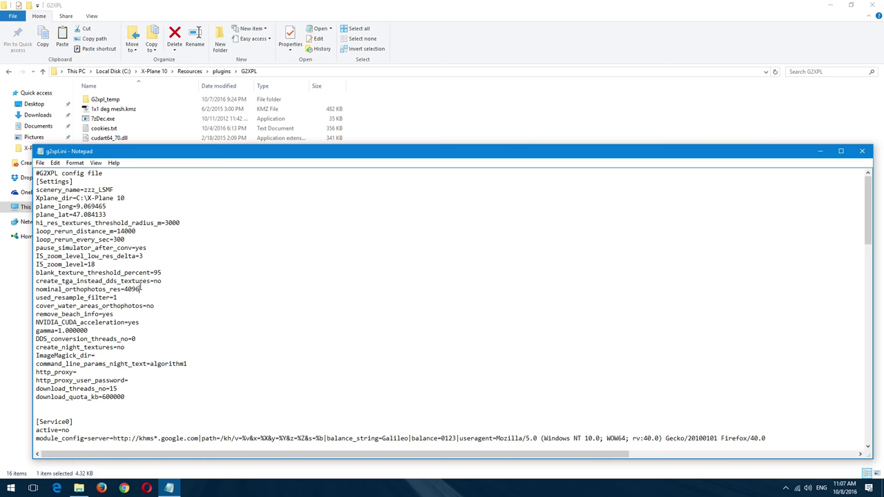
pyautogui.click(862, 150)
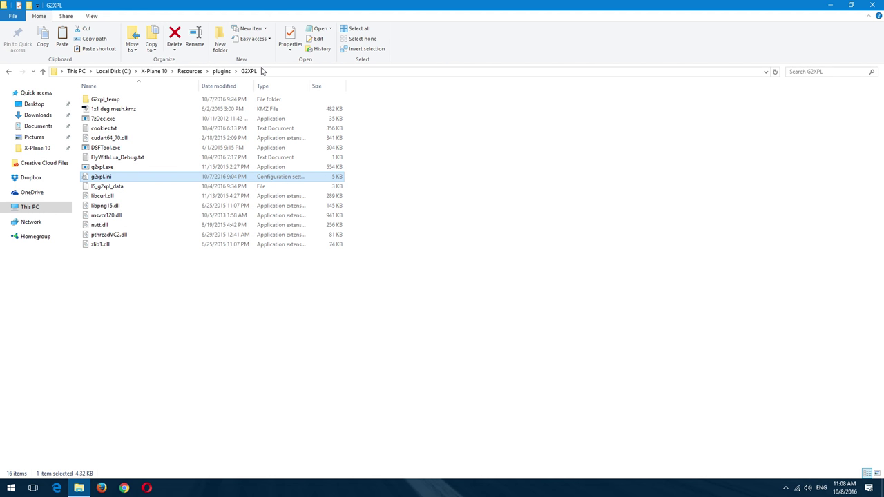
pyautogui.click(99, 168)
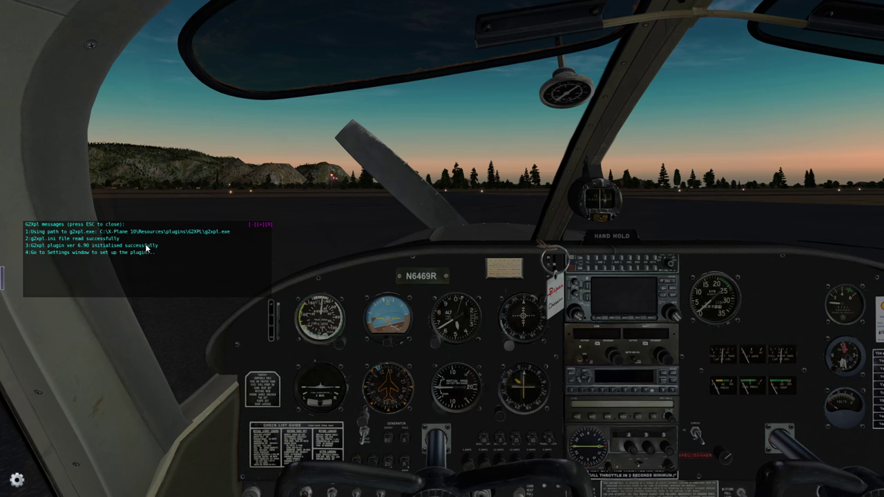
# - Close the G2xpl message box and choose View is Circle for an external camera
pyautogui.click(269, 225)
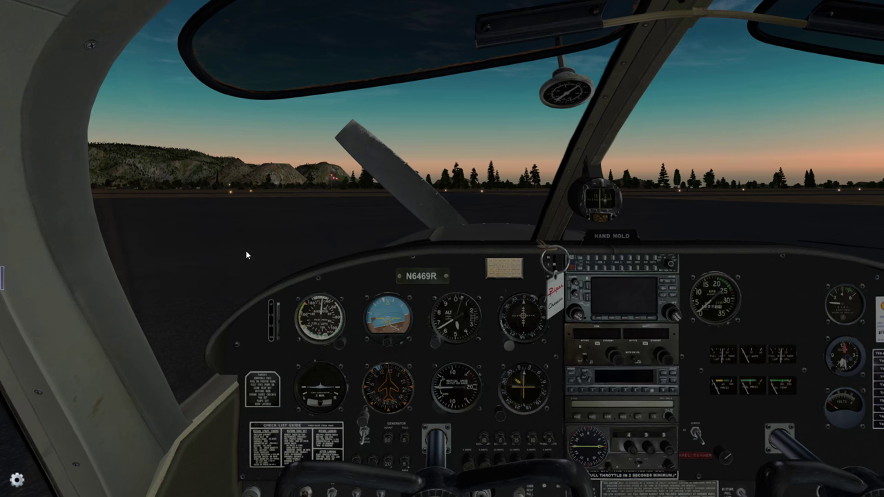
pyautogui.click(203, 4)
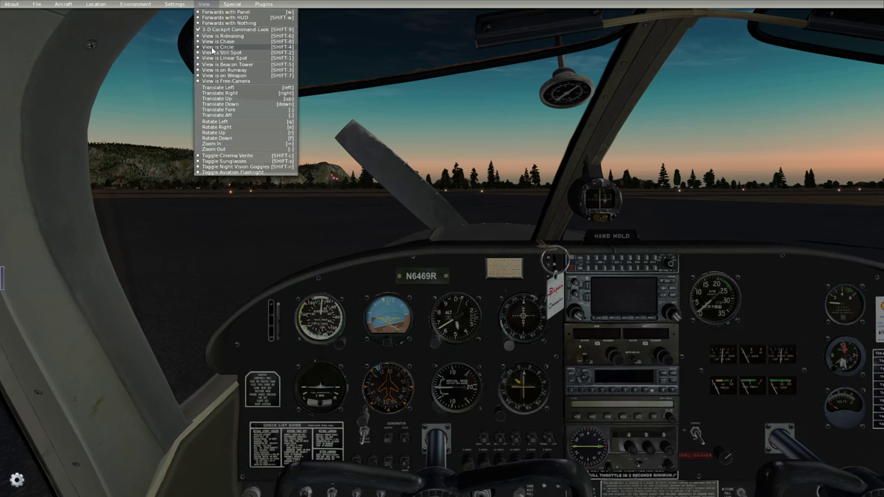
pyautogui.click(212, 47)
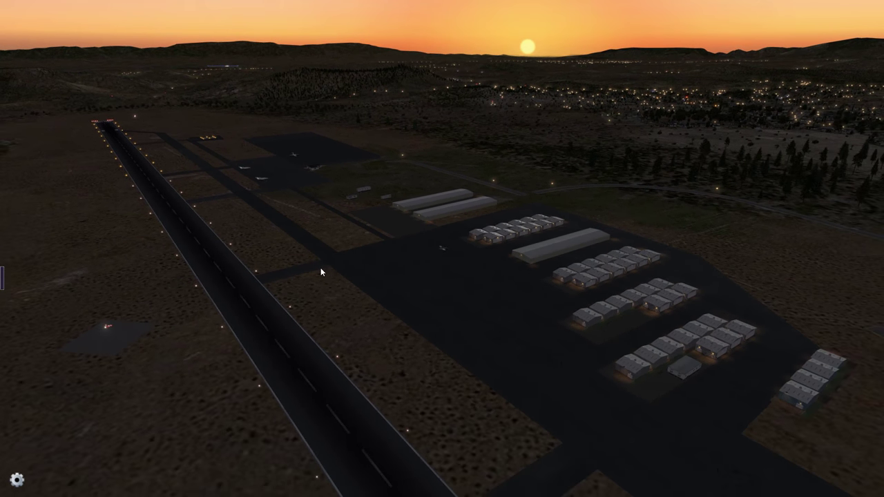
# - In Environment > Date & Time, move the time slider to daylight and close the dialog
pyautogui.click(135, 4)
pyautogui.click(138, 18)
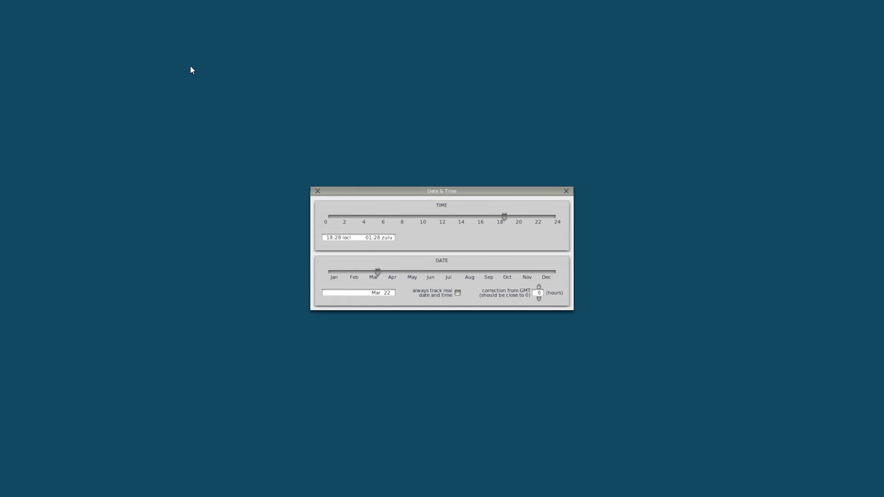
pyautogui.click(493, 221)
pyautogui.click(564, 192)
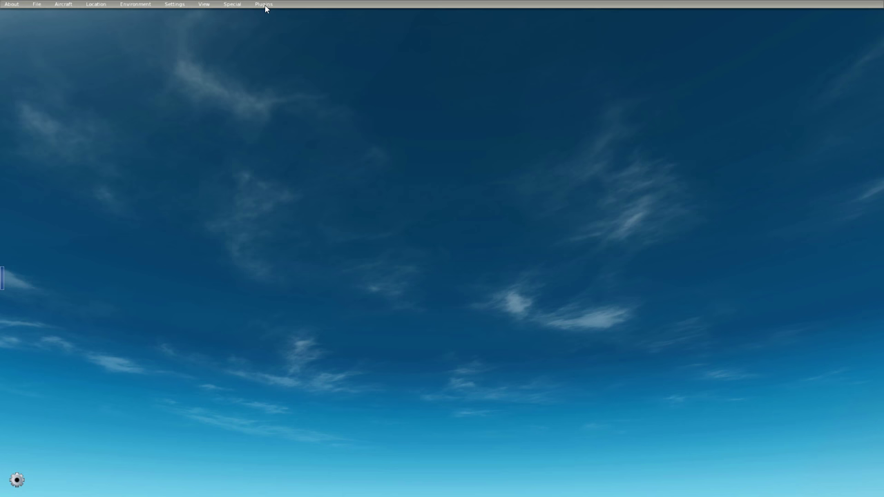
# - Open G2xpl general settings from the Plugins menu and adjust the textures' zoom level (LOD) spinner
pyautogui.click(265, 5)
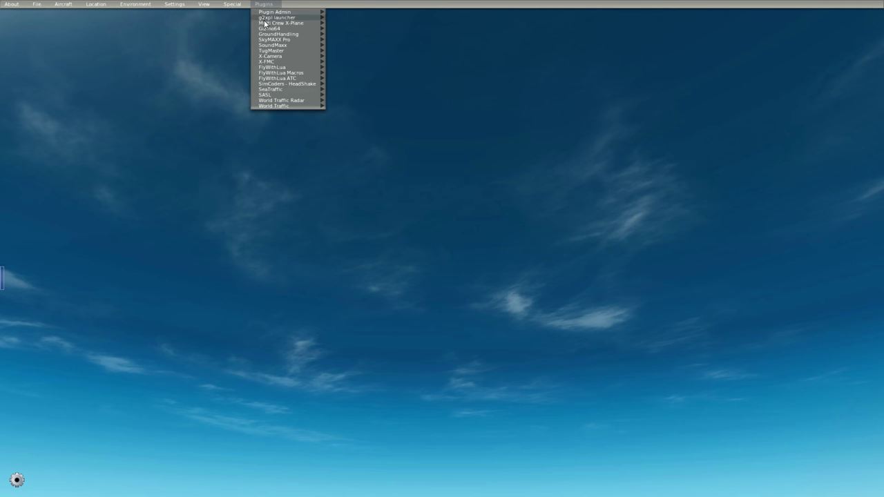
pyautogui.click(263, 20)
pyautogui.click(269, 36)
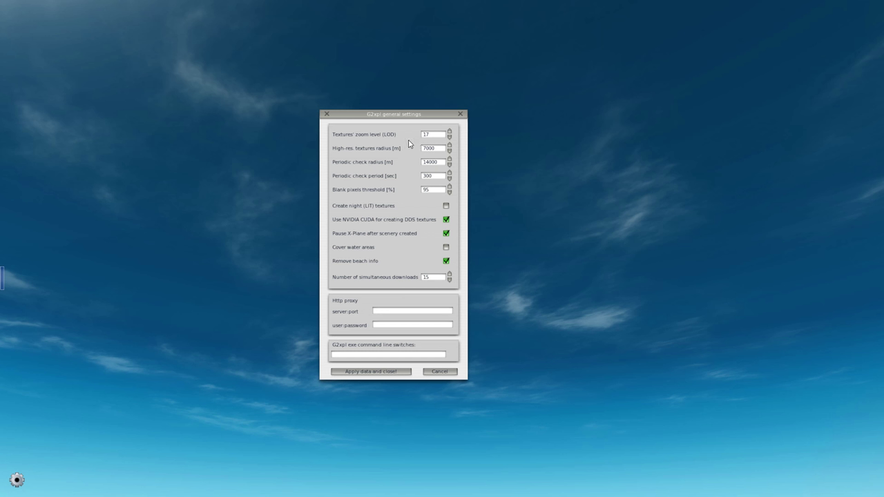
pyautogui.click(449, 132)
# - Raise the textures' zoom level (LOD) from 12 to 17
pyautogui.click(449, 132)
pyautogui.click(449, 132)
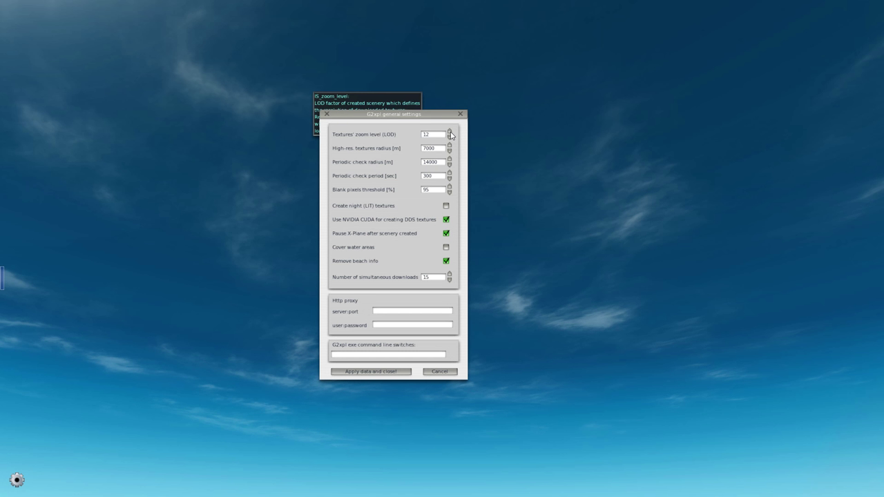
pyautogui.click(450, 132)
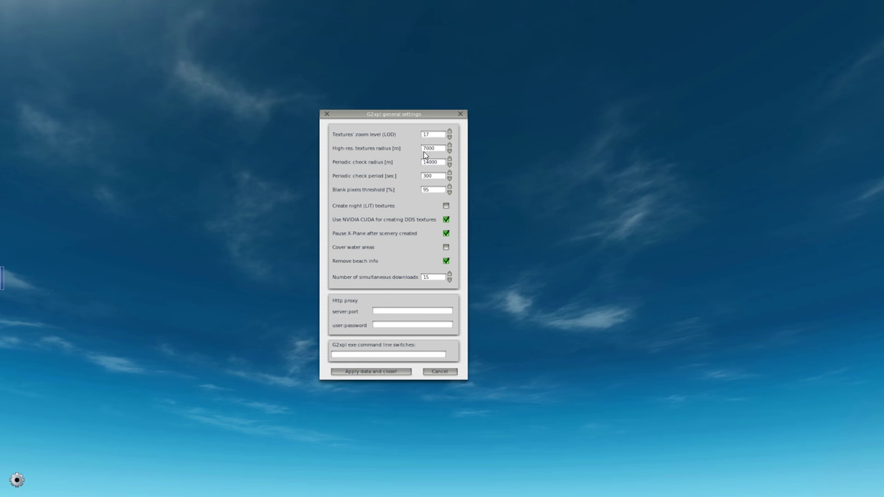
# - Apply and close the general settings, then open the Internet Services settings dialog and centre it
pyautogui.moveTo(424, 155)
pyautogui.click(366, 371)
pyautogui.click(264, 4)
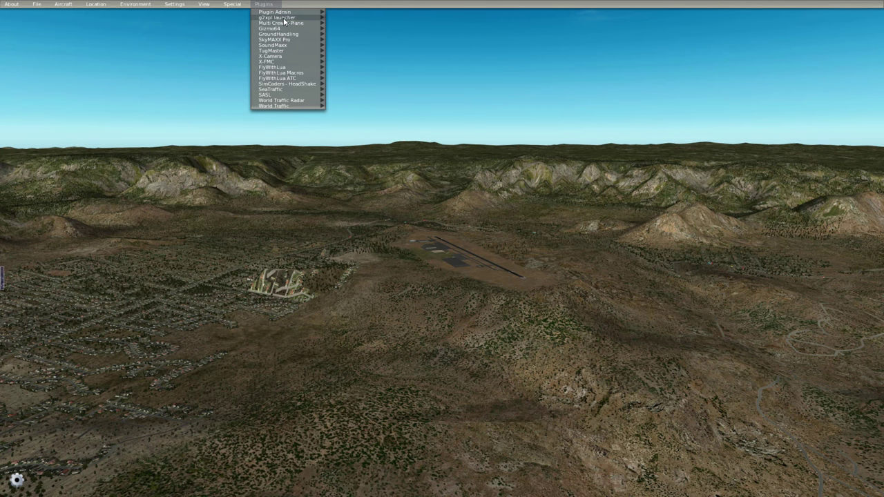
pyautogui.click(279, 18)
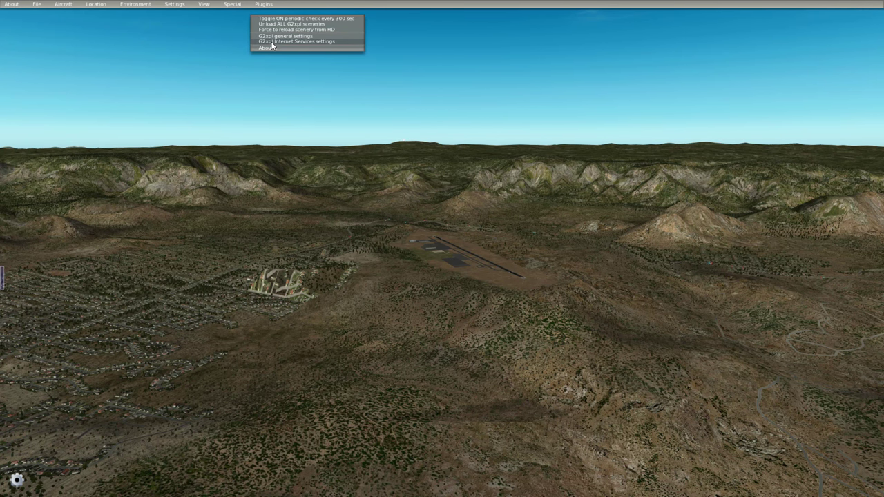
pyautogui.click(271, 42)
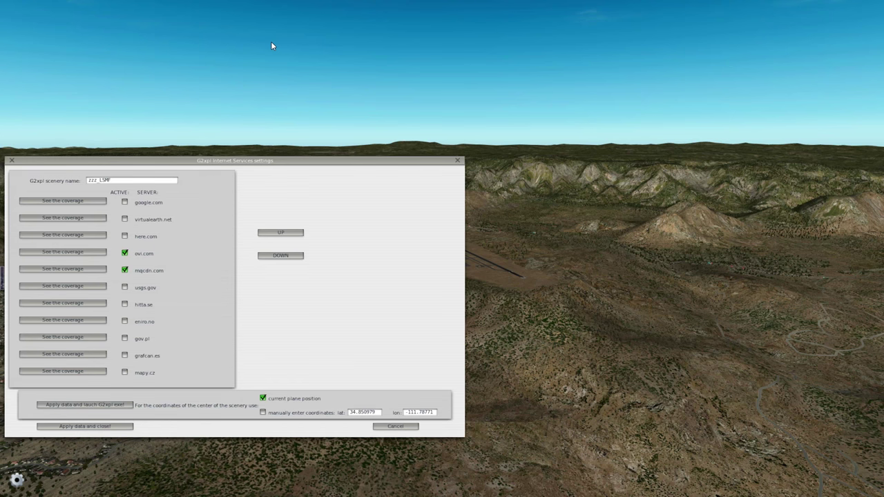
pyautogui.moveTo(214, 159); pyautogui.dragTo(381, 156)
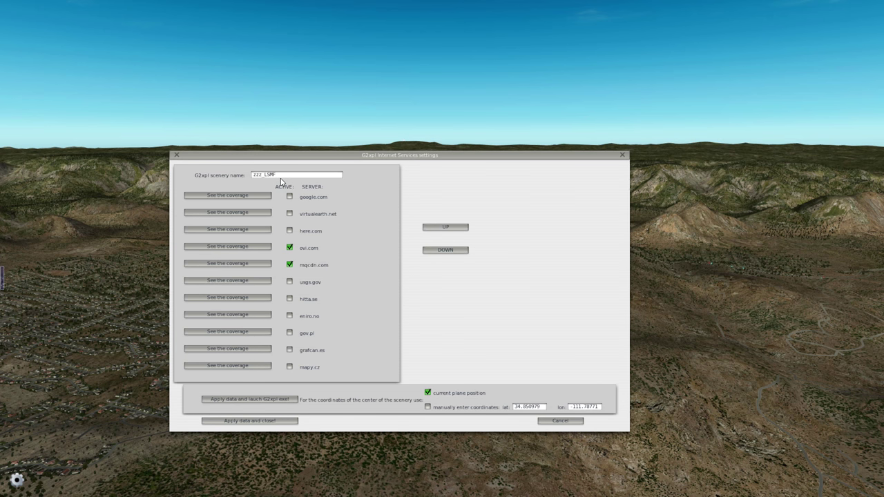
# - Replace LSMF in the scenery name field with KSE, building the name zzz_KSEZ
pyautogui.press('BackSpace')
pyautogui.press('BackSpace')
pyautogui.press('BackSpace')
pyautogui.press('BackSpace')
pyautogui.write('KSE')
# - Apply the settings and launch G2xpl generation of the zzz_KSEZ scenery
pyautogui.click(273, 400)
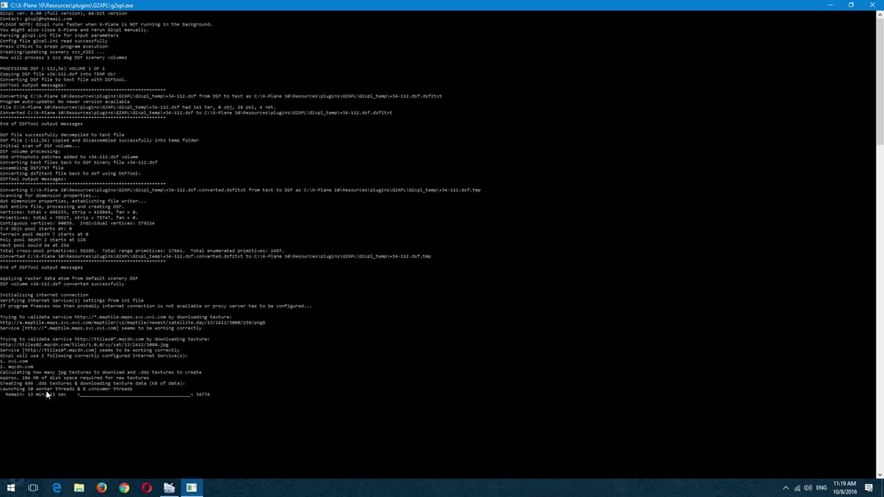
# - In File Explorer, browse to C:\X-Plane 10\Custom Scenery and scroll down to zzz_KSEZ
pyautogui.click(79, 488)
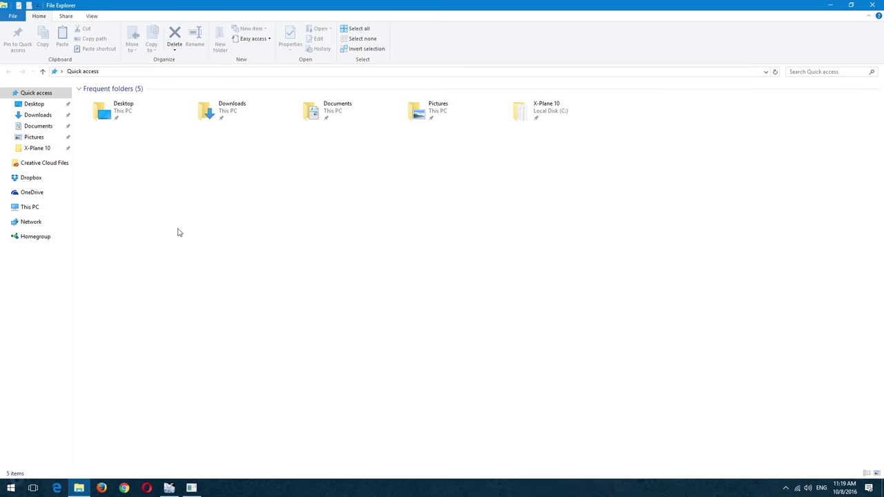
pyautogui.click(30, 207)
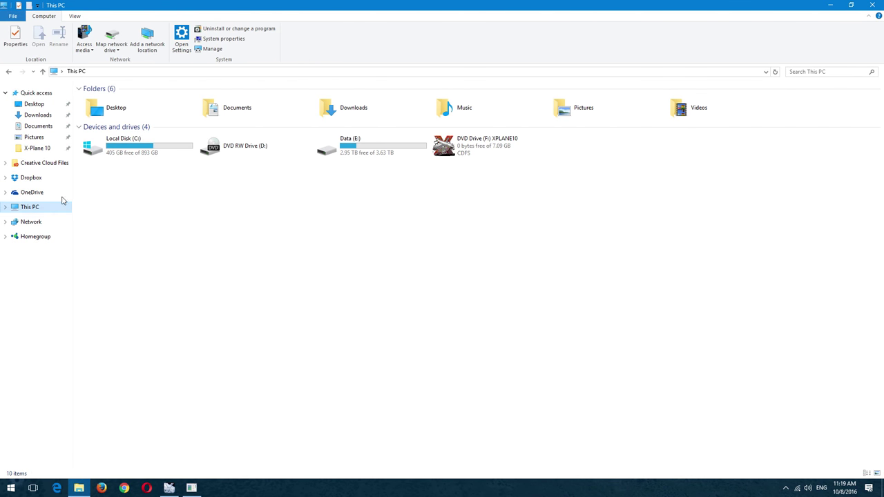
pyautogui.doubleClick(135, 153)
pyautogui.doubleClick(104, 292)
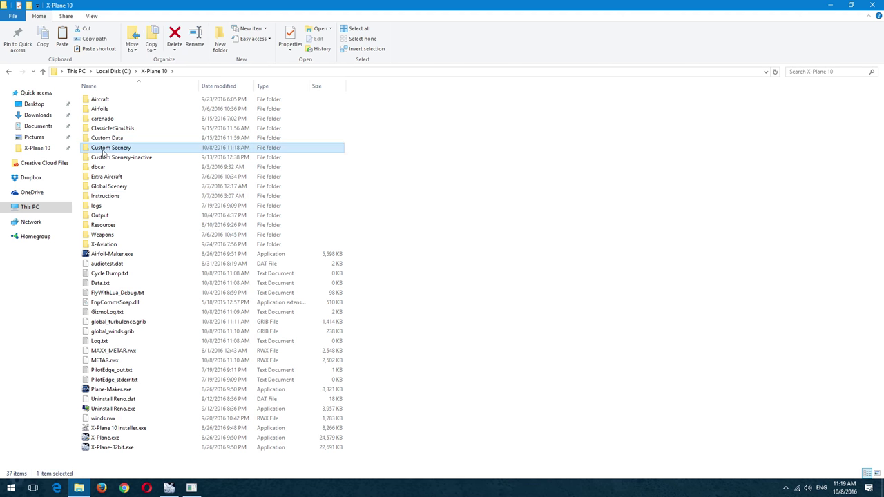
pyautogui.doubleClick(109, 147)
pyautogui.scroll(-20, 110, 320)
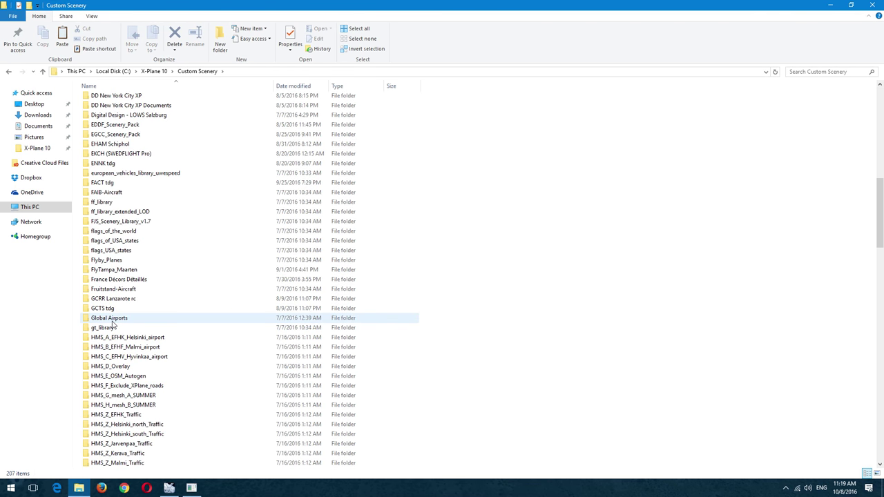
pyautogui.scroll(-20, 112, 323)
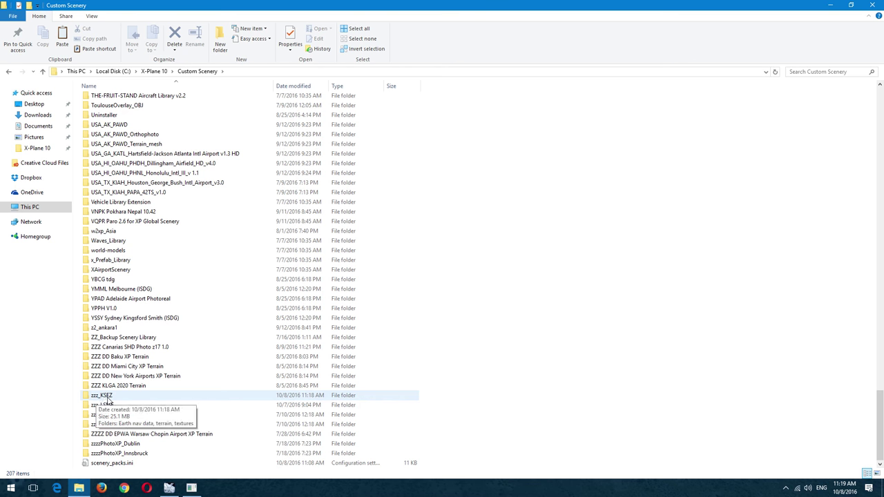
# - Inspect zzz_KSEZ's Earth nav data and textures folders, then return to the G2XPL console
pyautogui.doubleClick(104, 396)
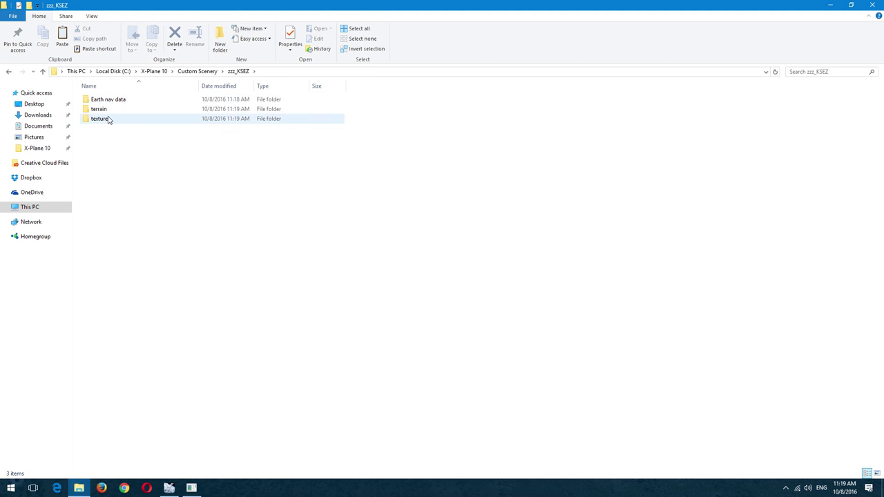
pyautogui.doubleClick(105, 103)
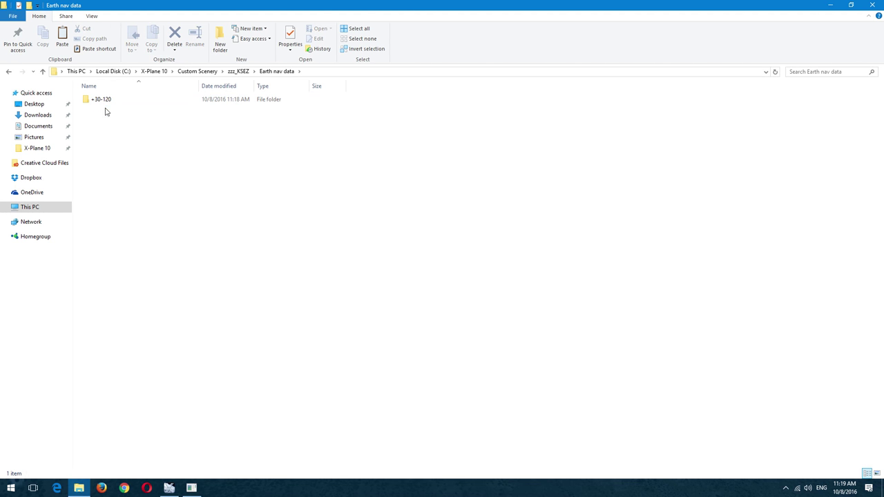
pyautogui.click(9, 72)
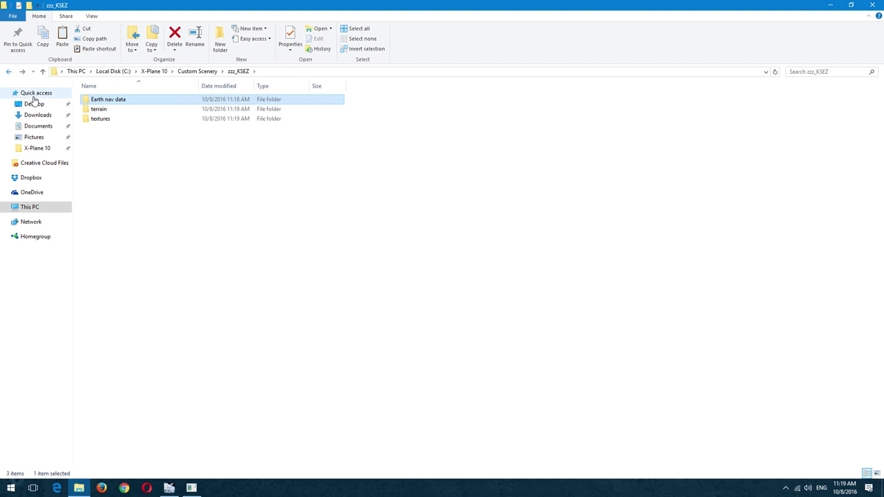
pyautogui.doubleClick(101, 118)
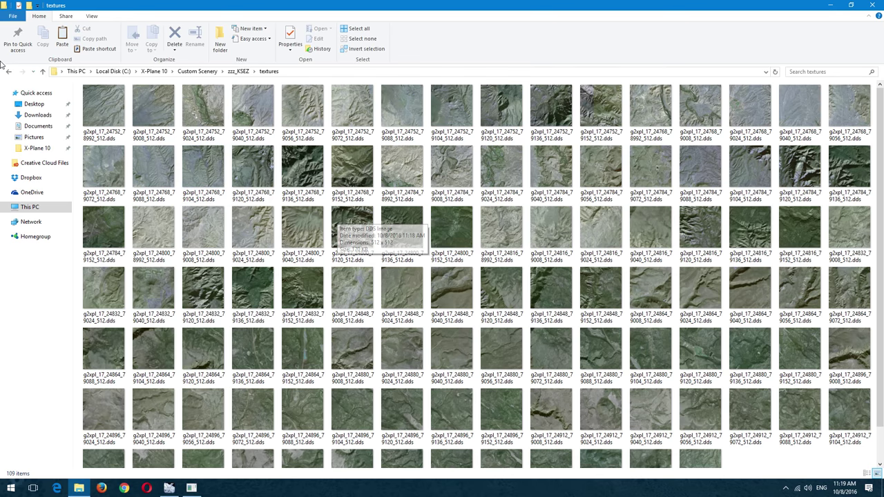
pyautogui.click(9, 74)
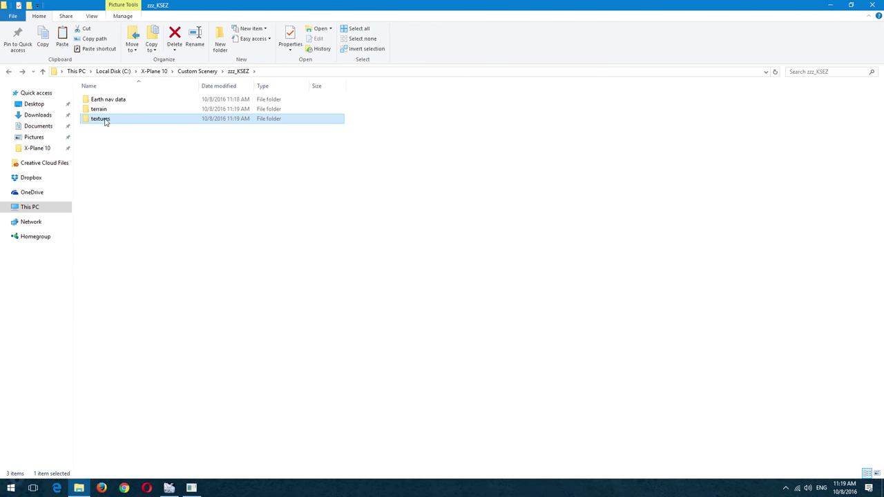
pyautogui.click(10, 73)
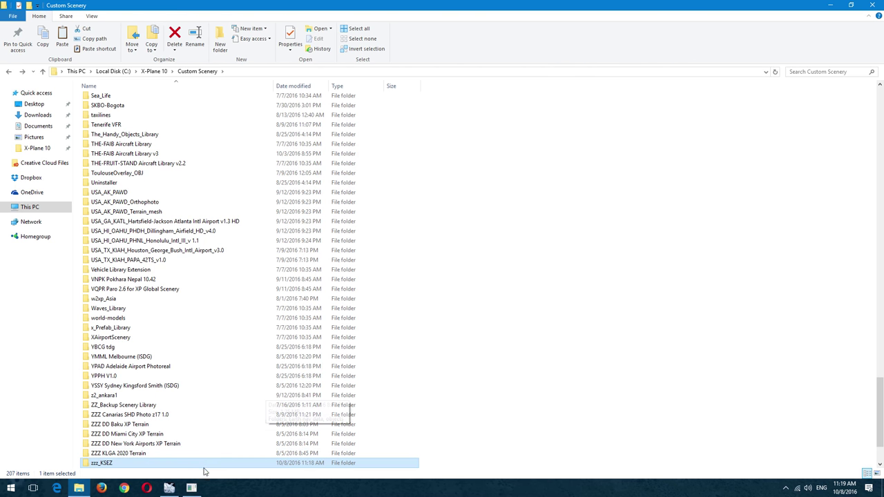
pyautogui.click(191, 488)
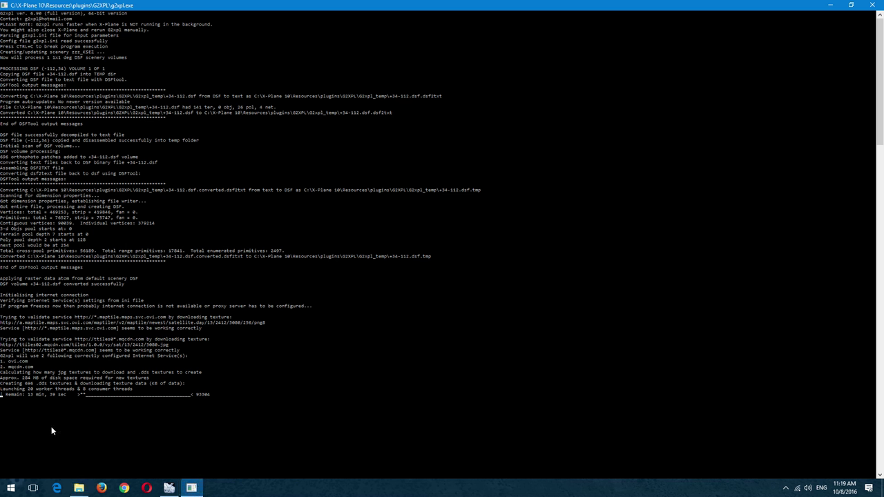